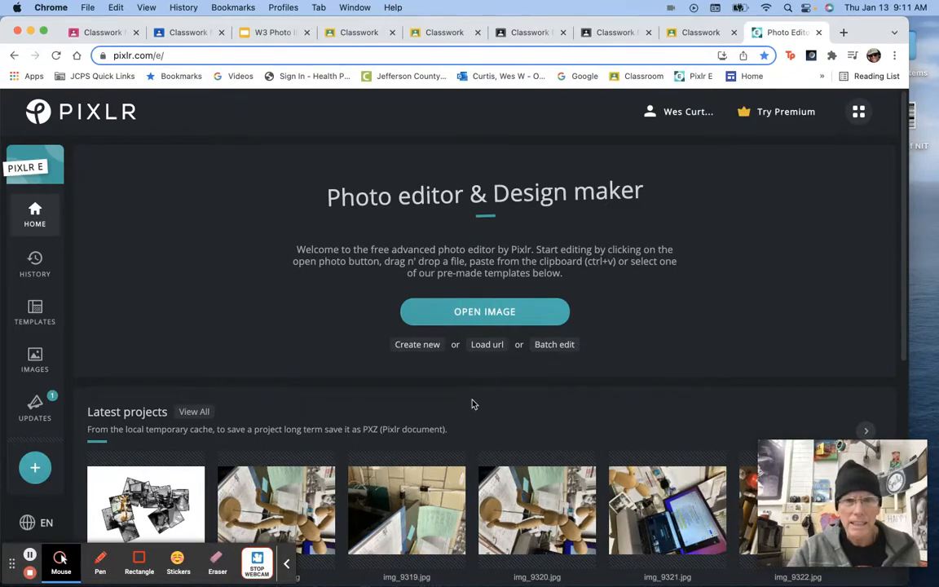
- Start a new image from the Thumb 720p preset and name it "NTI 3.0 Montage"
{"action": "left_click", "coordinate": [416, 346]}
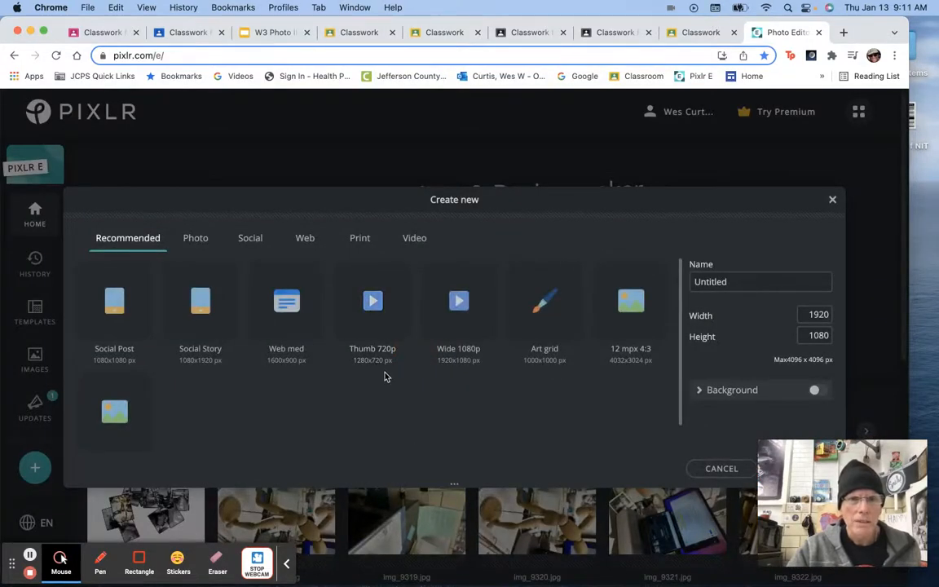
{"action": "left_click", "coordinate": [366, 306]}
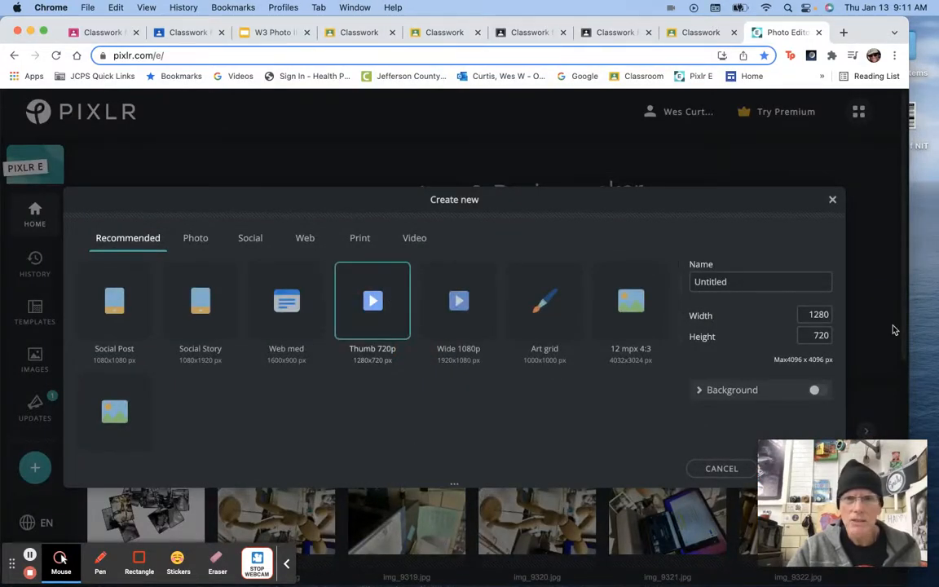
{"action": "left_click", "coordinate": [754, 283]}
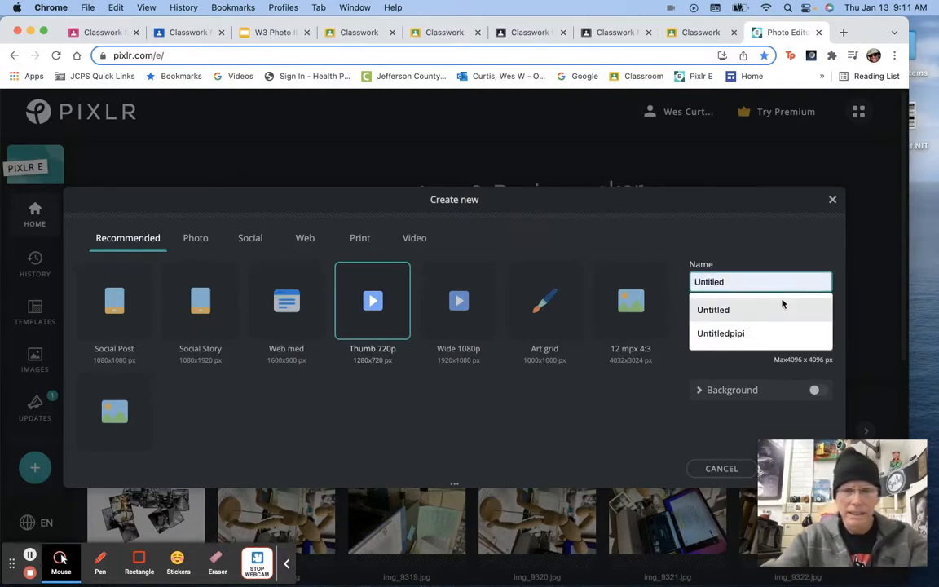
{"action": "key", "text": "BackSpace"}
{"action": "key", "text": "BackSpace"}
{"action": "key", "text": "BackSpace"}
{"action": "key", "text": "BackSpace"}
{"action": "key", "text": "BackSpace"}
{"action": "key", "text": "BackSpace"}
{"action": "key", "text": "BackSpace"}
{"action": "key", "text": "BackSpace"}
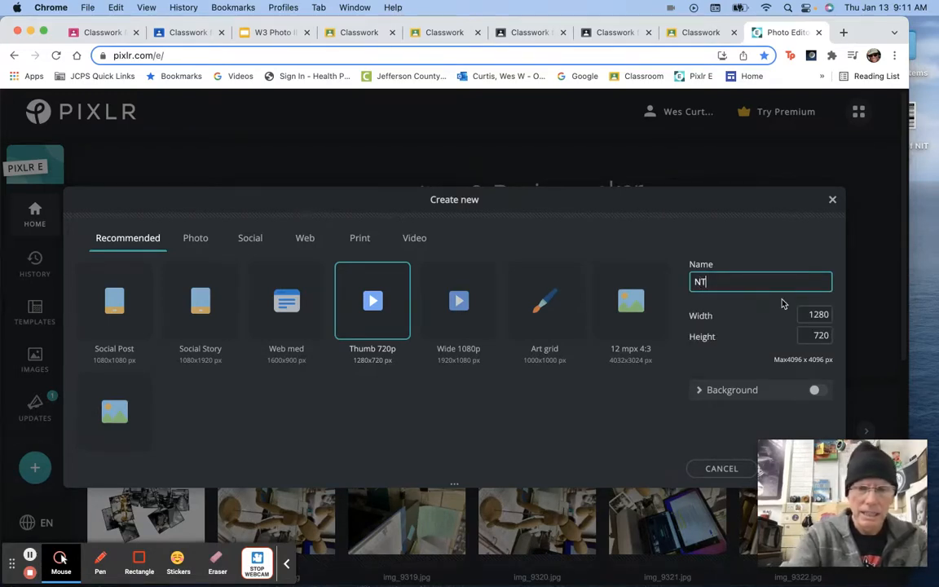
{"action": "type", "text": "NTI 3."}
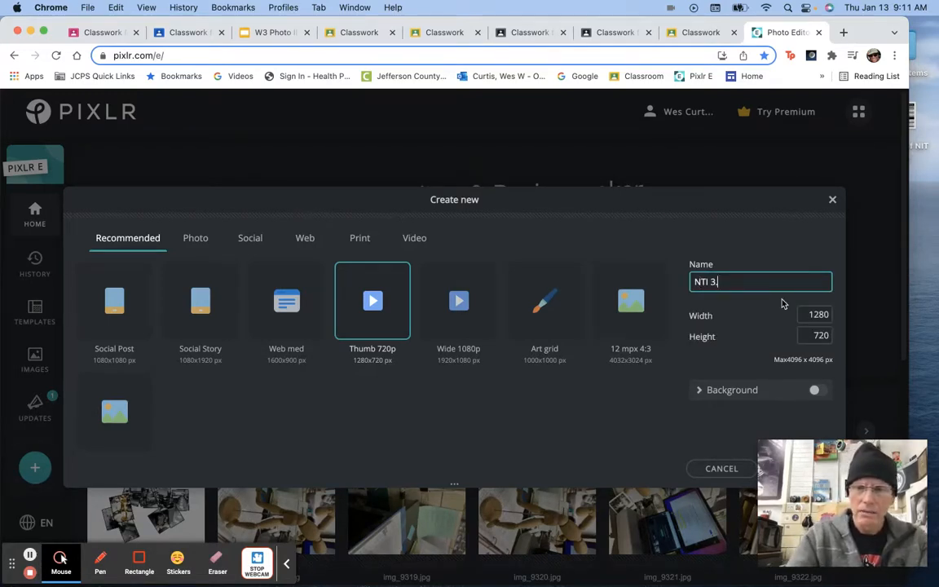
{"action": "type", "text": "0 Monta"}
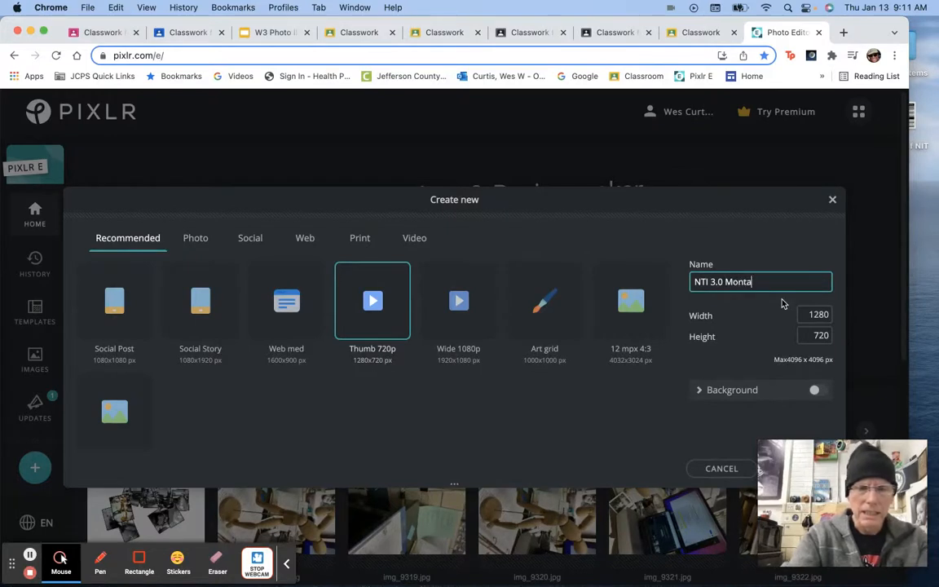
{"action": "type", "text": "ge"}
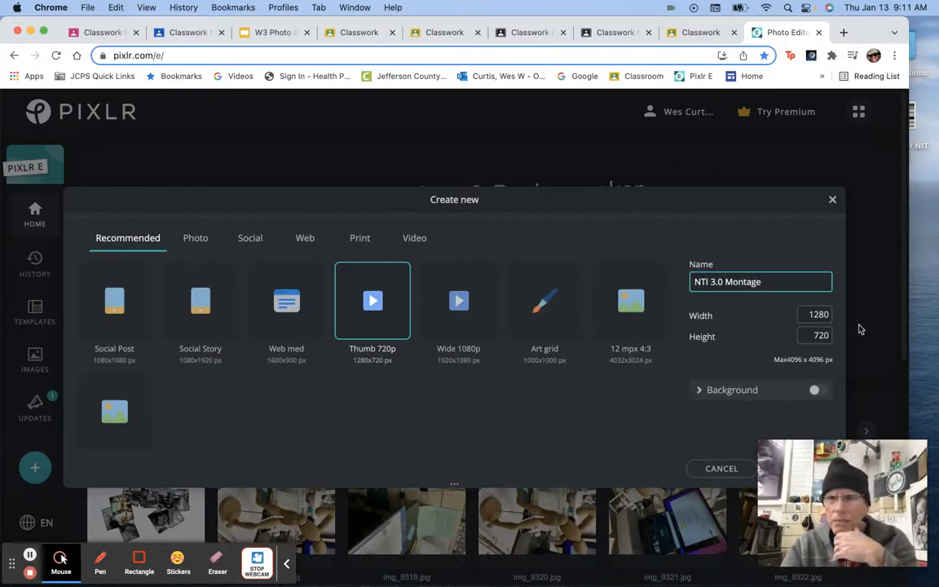
- Set the new image's width and height to 4096 px each
{"action": "left_click", "coordinate": [829, 314]}
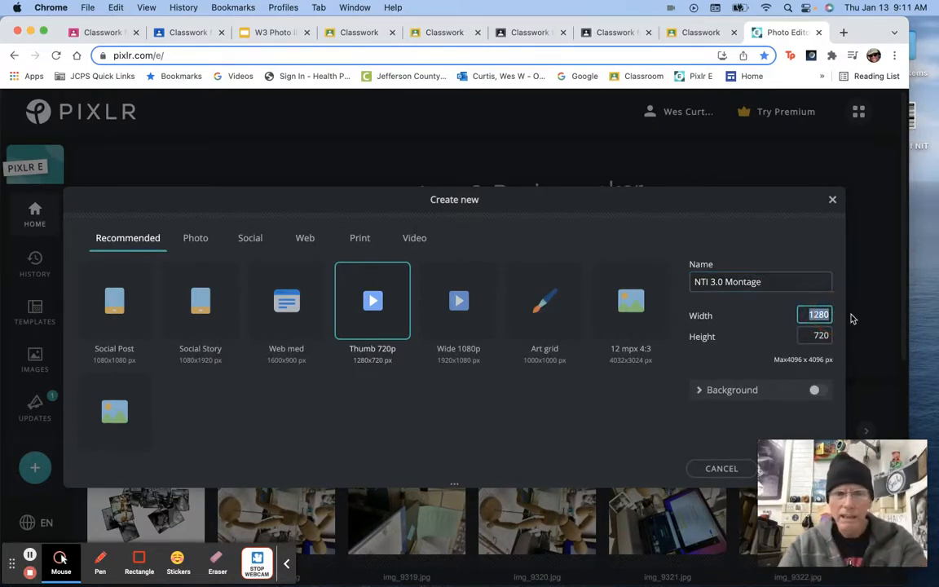
{"action": "type", "text": "4096"}
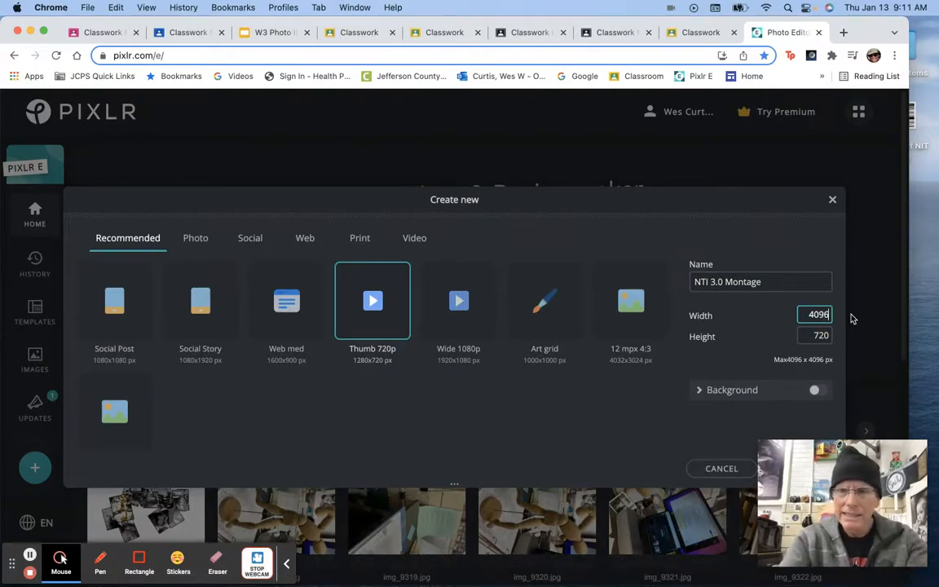
{"action": "left_click", "coordinate": [813, 334]}
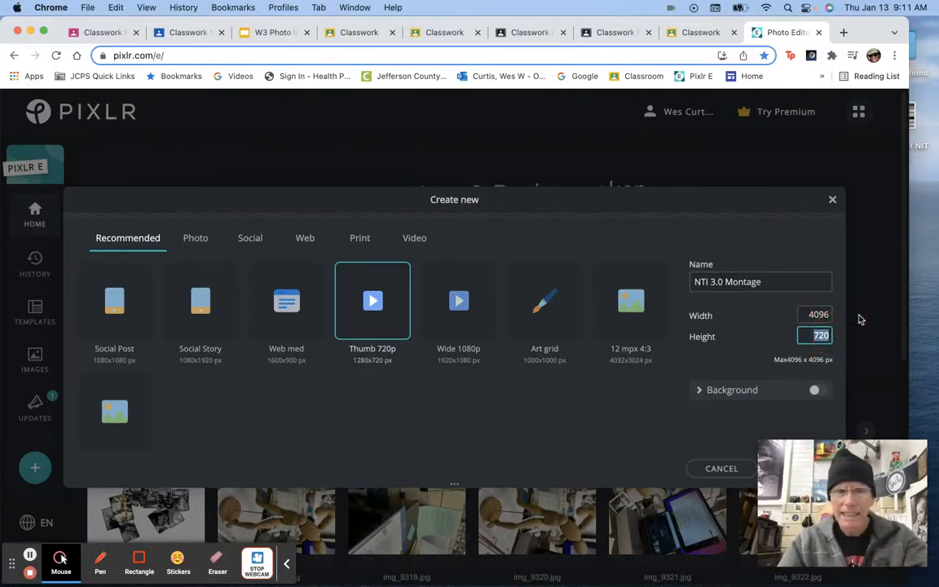
{"action": "type", "text": "4096"}
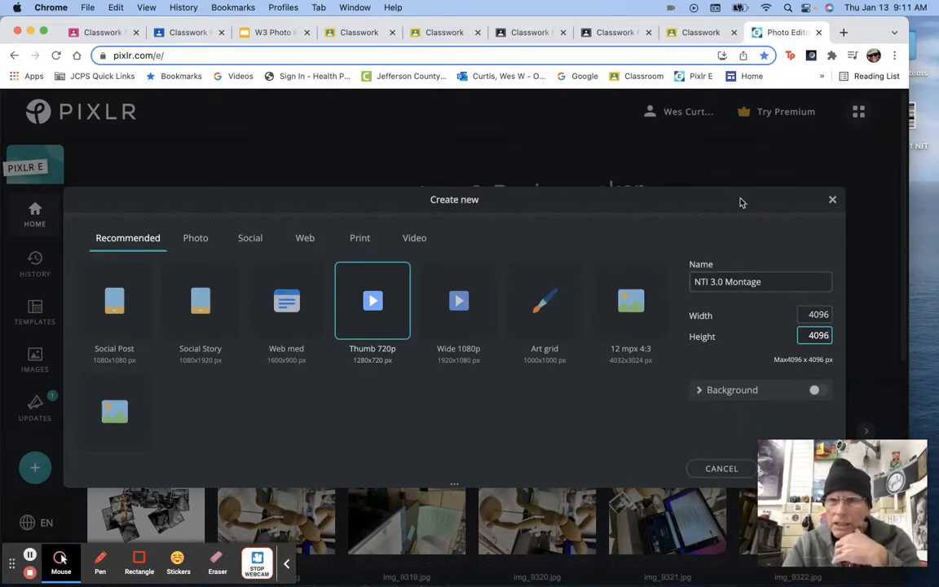
- Enable the background, set its colour to black (#000000), and create the image
{"action": "scroll", "coordinate": [738, 163], "scroll_direction": "down", "scroll_amount": 3}
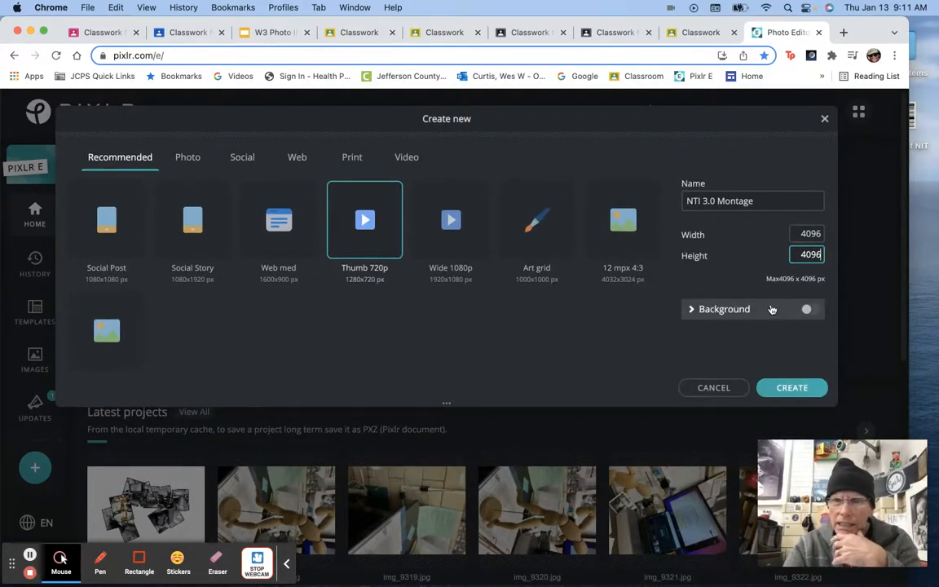
{"action": "left_click", "coordinate": [809, 312]}
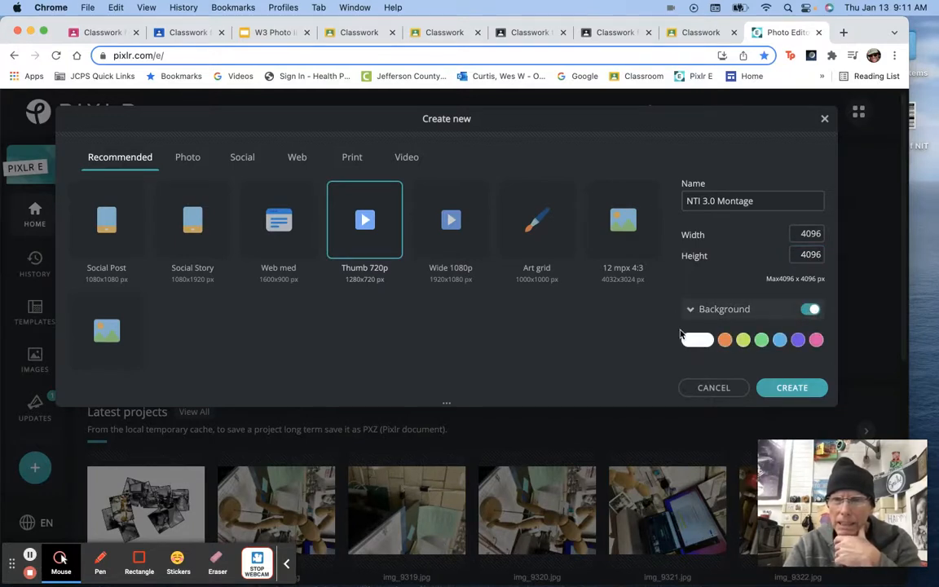
{"action": "left_click", "coordinate": [697, 343]}
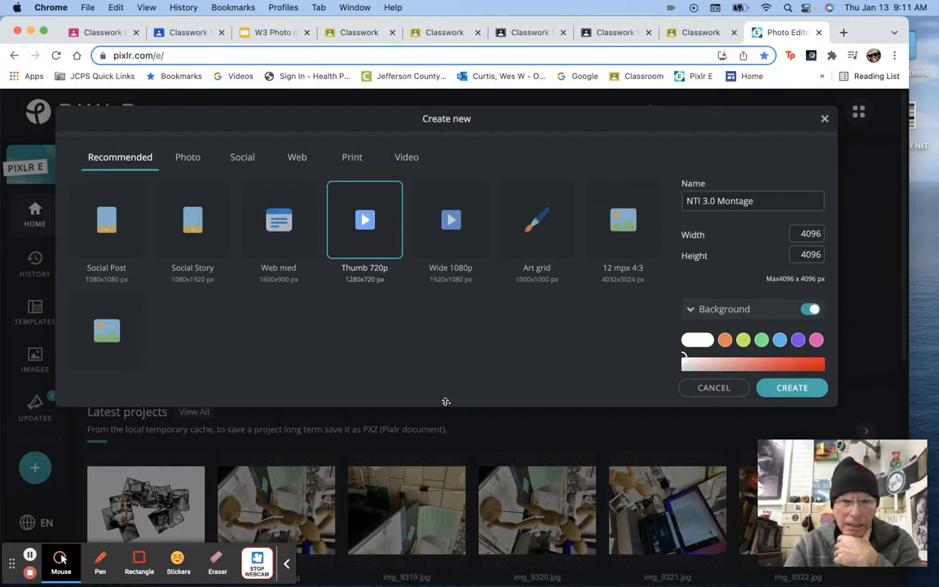
{"action": "left_click_drag", "start_coordinate": [445, 401], "coordinate": [442, 491]}
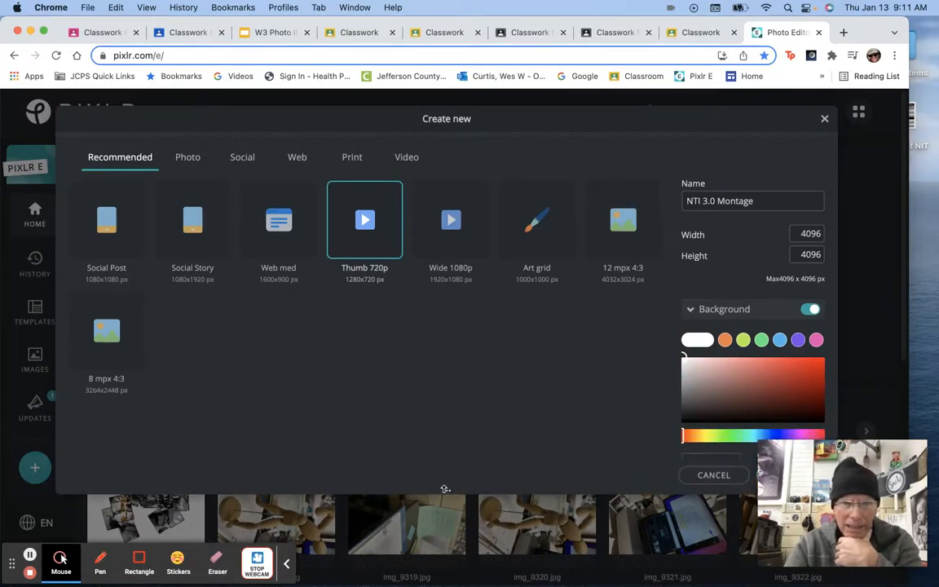
{"action": "left_click", "coordinate": [692, 360]}
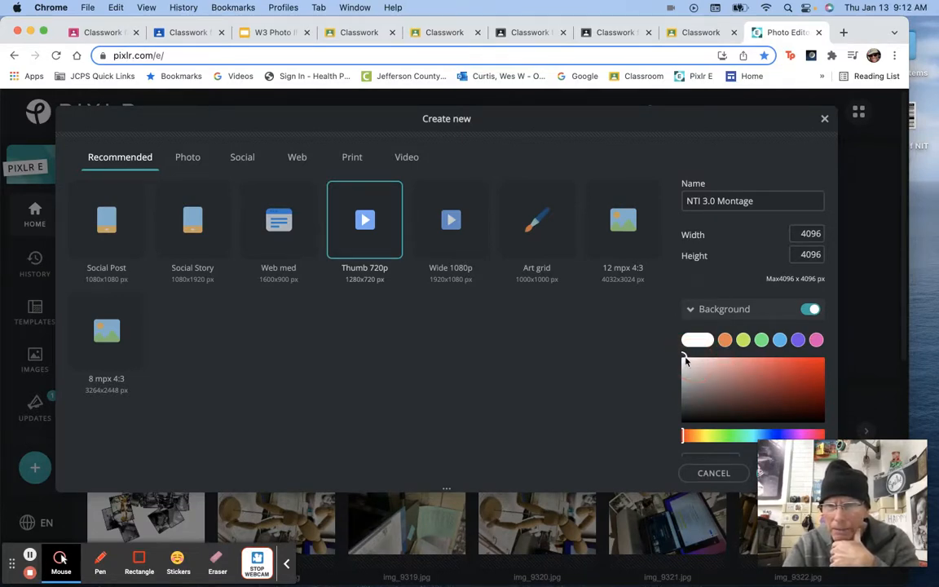
{"action": "left_click_drag", "start_coordinate": [685, 361], "coordinate": [720, 427]}
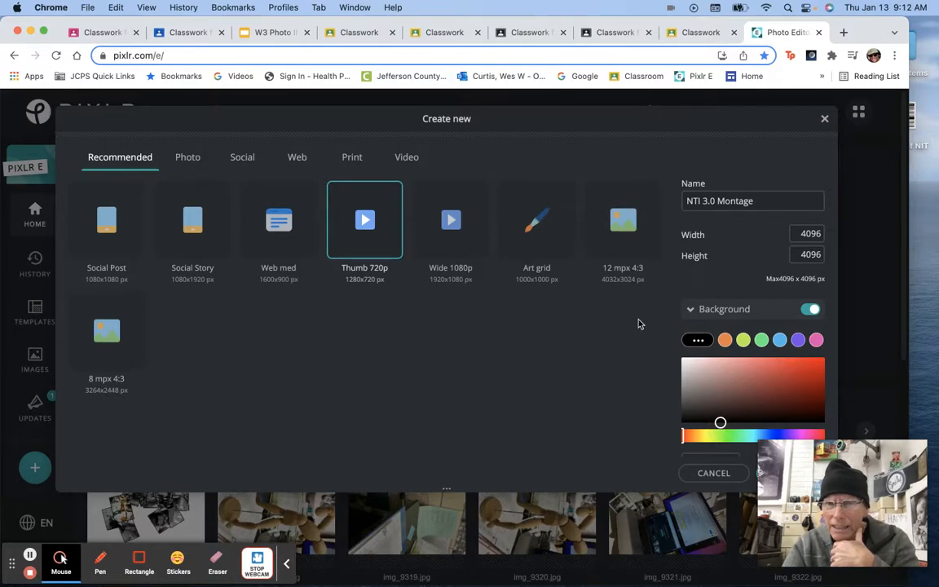
{"action": "left_click_drag", "start_coordinate": [731, 118], "coordinate": [665, 77]}
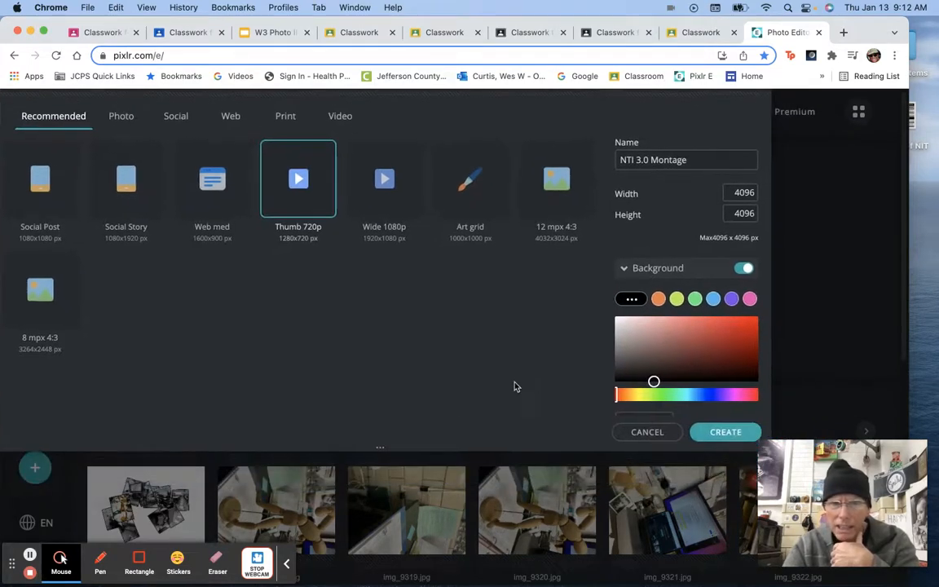
{"action": "left_click_drag", "start_coordinate": [379, 449], "coordinate": [380, 494]}
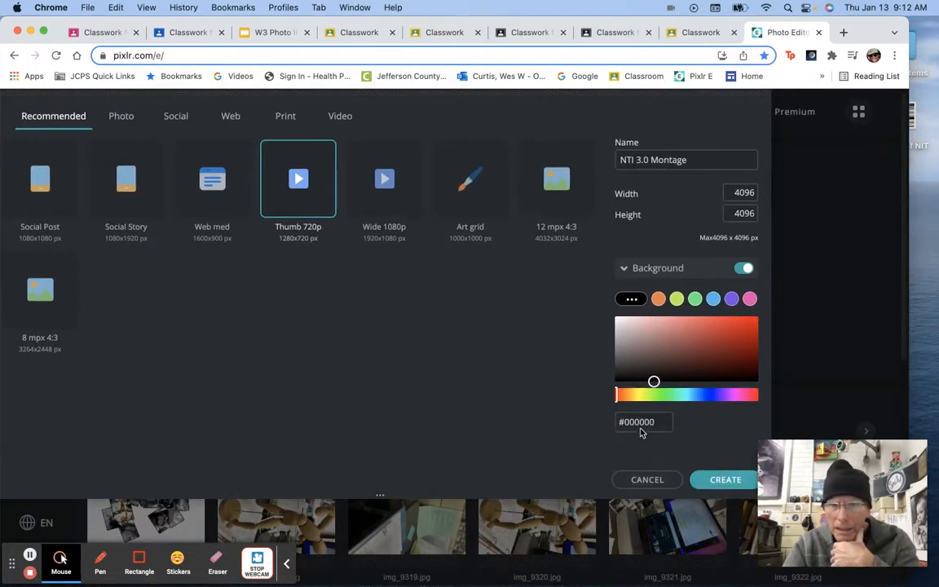
{"action": "left_click", "coordinate": [654, 379]}
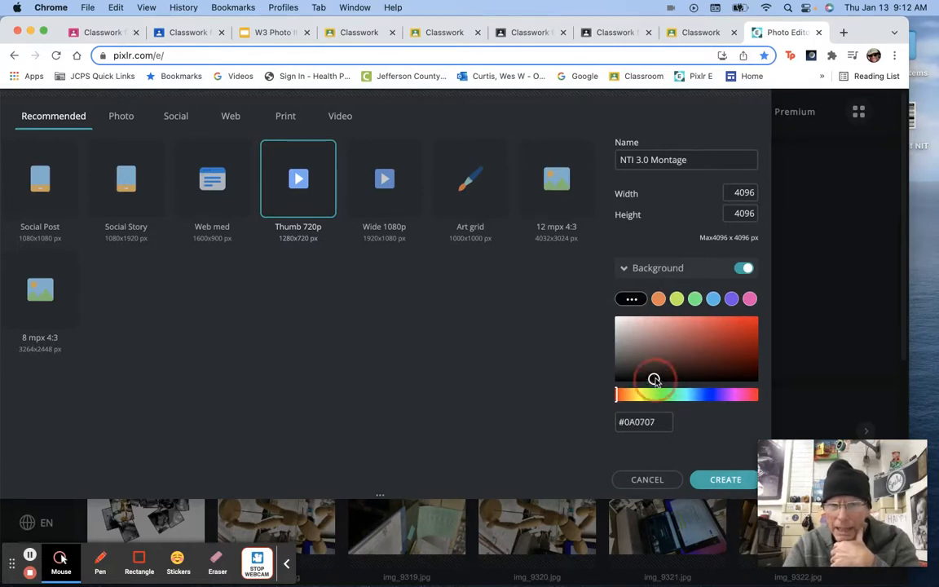
{"action": "left_click_drag", "start_coordinate": [654, 379], "coordinate": [680, 393]}
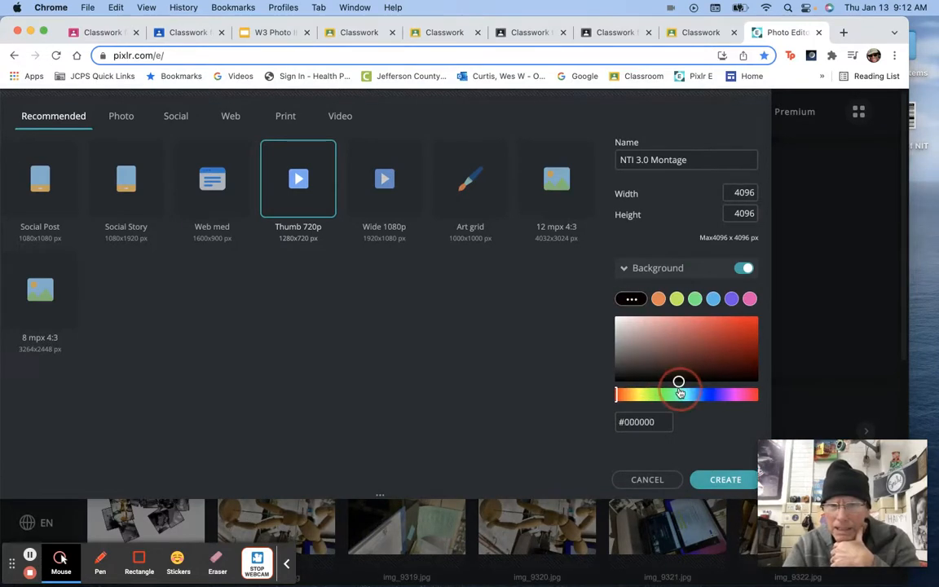
{"action": "left_click", "coordinate": [720, 483]}
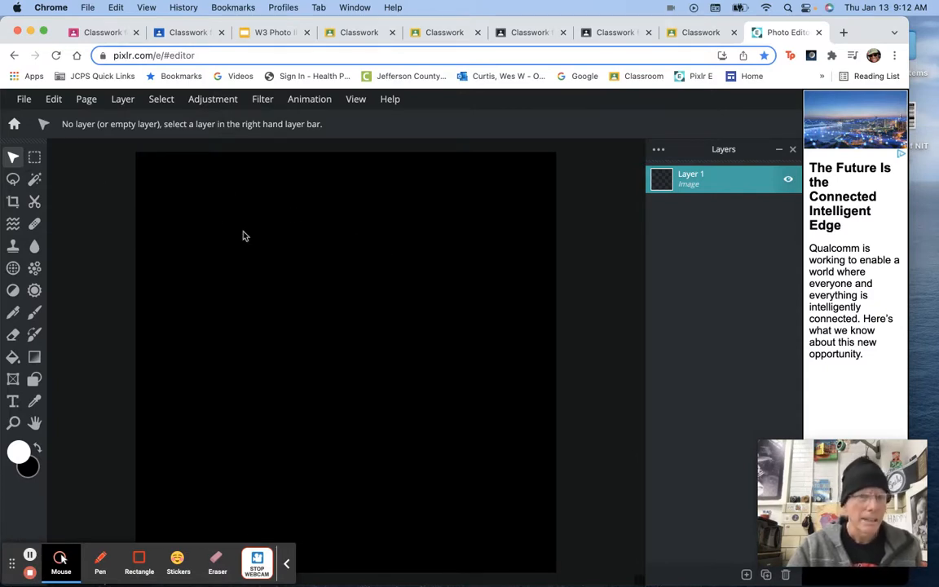
- Open the images IMG_9324.JPG through IMG_9328.JPG from the Montage NTI 3.0 folder on the Desktop
{"action": "left_click", "coordinate": [24, 99]}
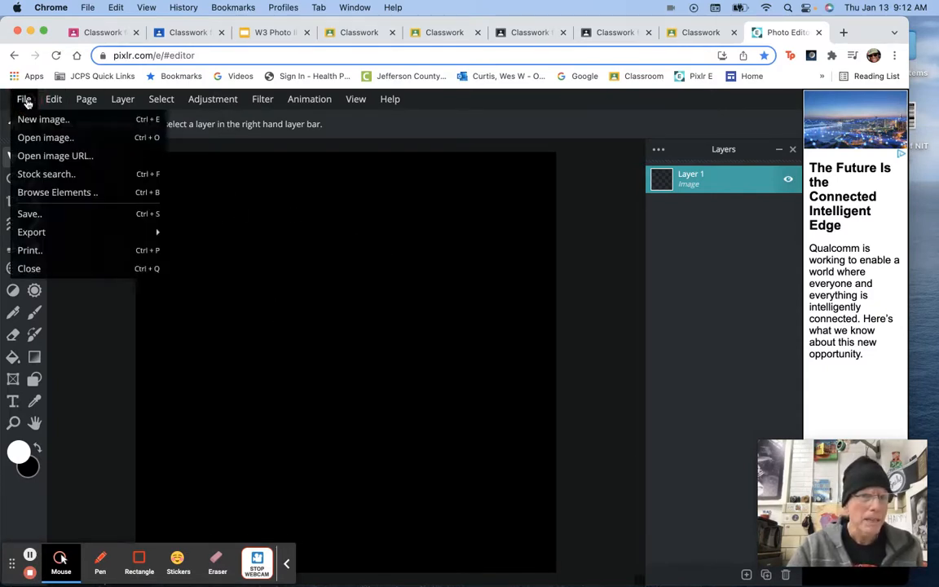
{"action": "left_click", "coordinate": [30, 139]}
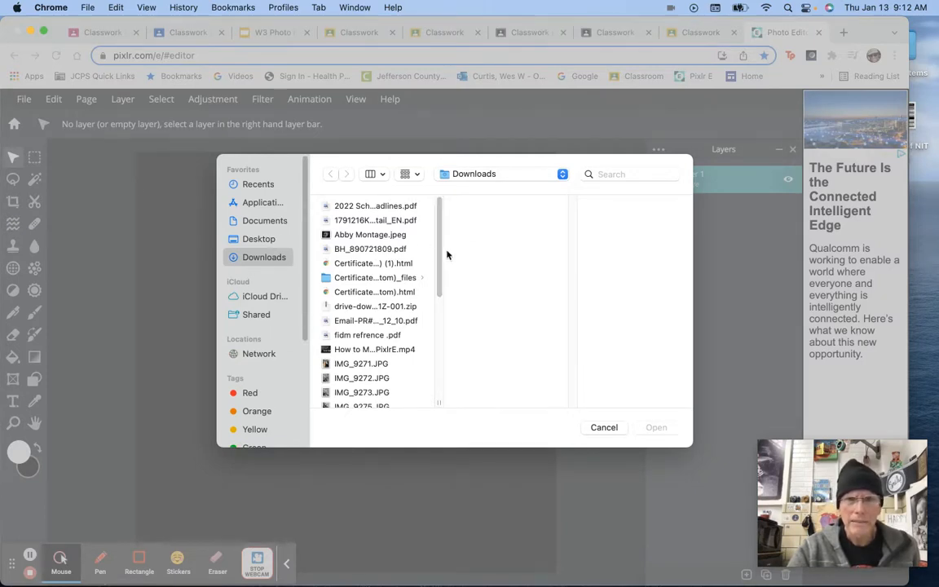
{"action": "left_click_drag", "start_coordinate": [440, 267], "coordinate": [444, 313]}
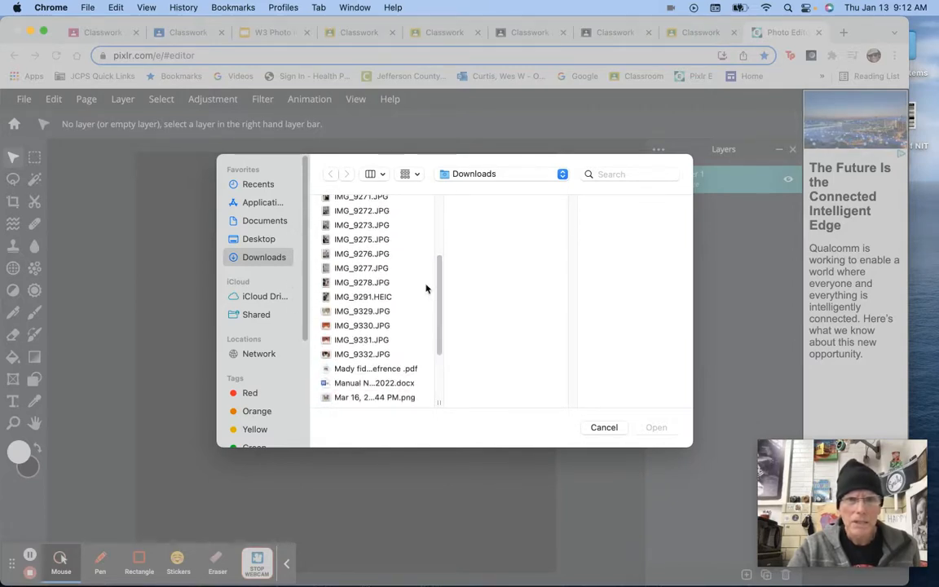
{"action": "left_click", "coordinate": [261, 240]}
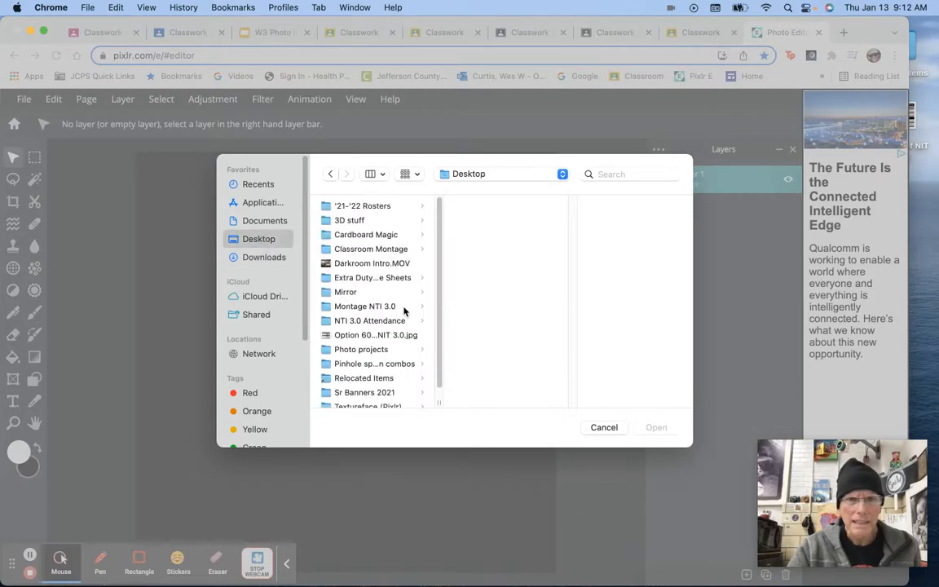
{"action": "left_click", "coordinate": [373, 306]}
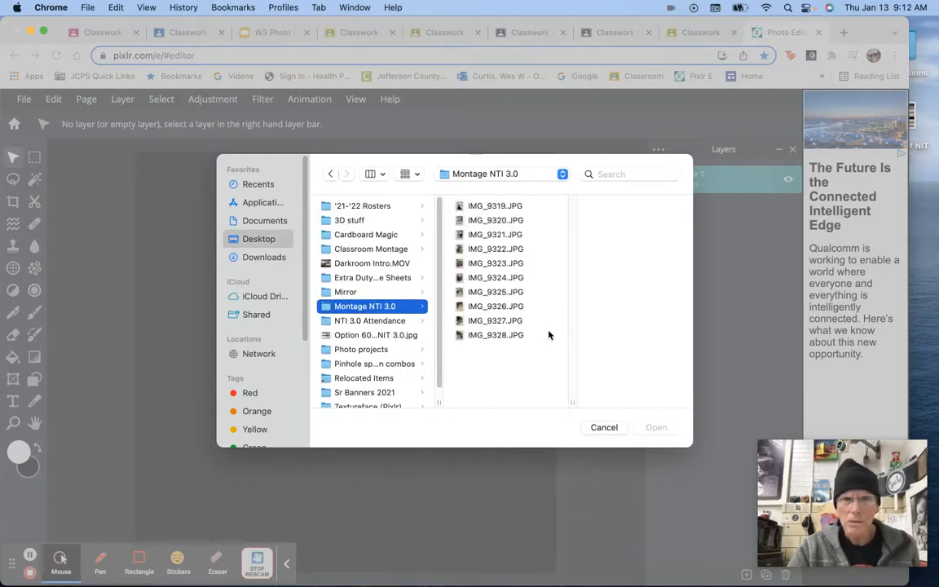
{"action": "left_click_drag", "start_coordinate": [537, 336], "coordinate": [528, 282]}
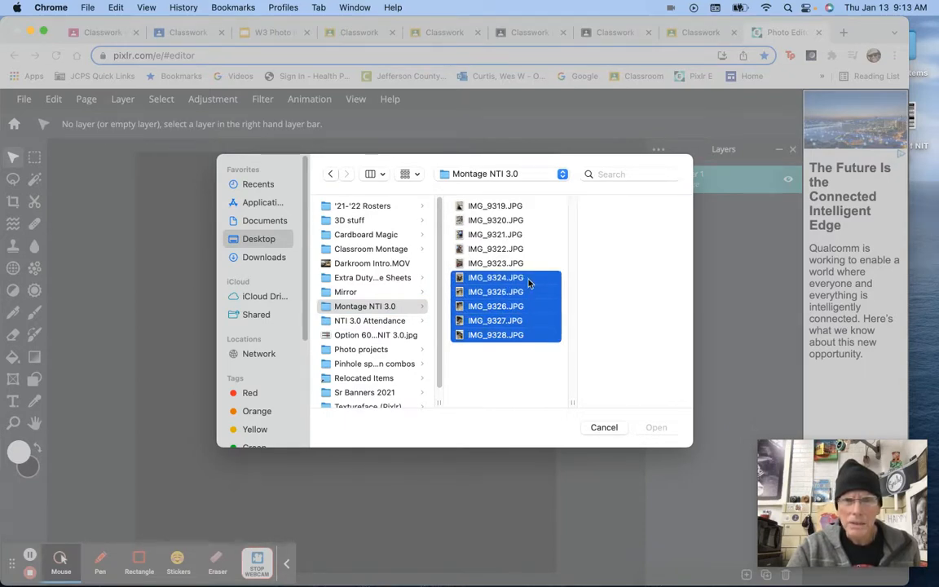
{"action": "left_click", "coordinate": [656, 428]}
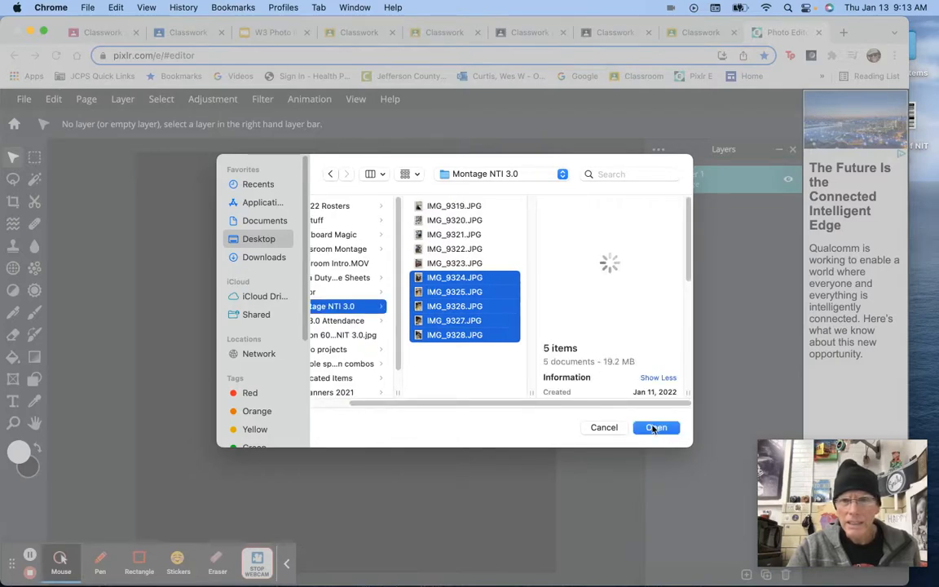
{"action": "left_click", "coordinate": [655, 428]}
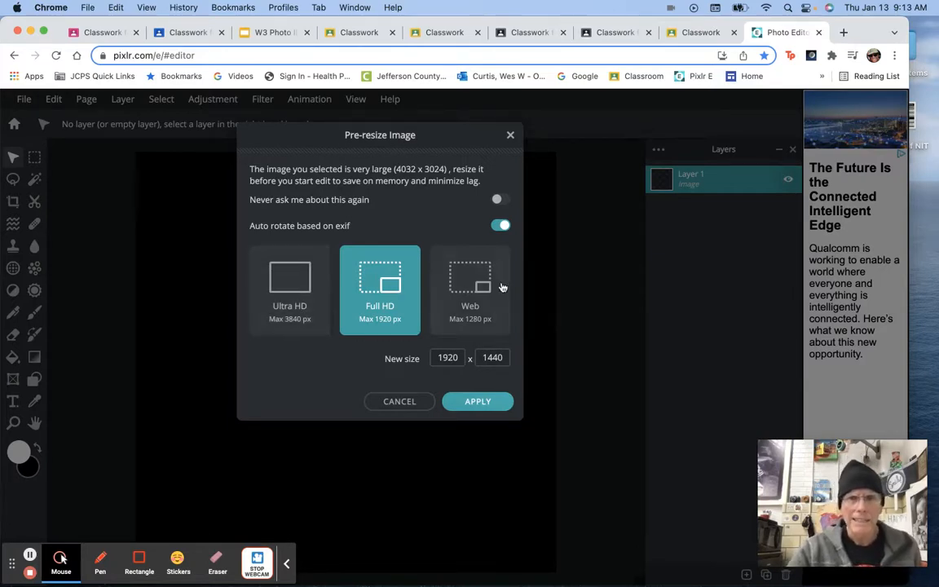
- Pre-resize the first opened image to 400 x 300 px, starting from the Web size option
{"action": "left_click", "coordinate": [463, 285]}
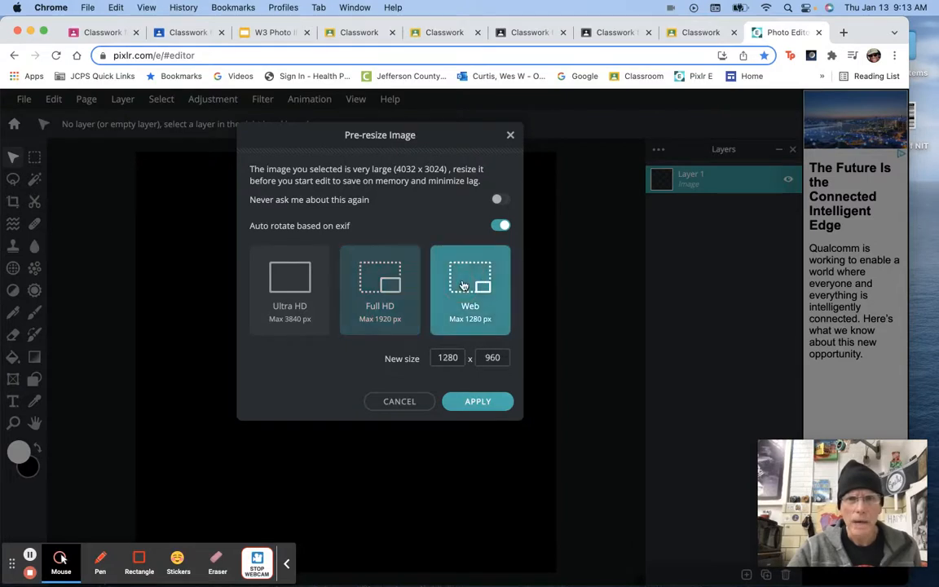
{"action": "double_click", "coordinate": [448, 357]}
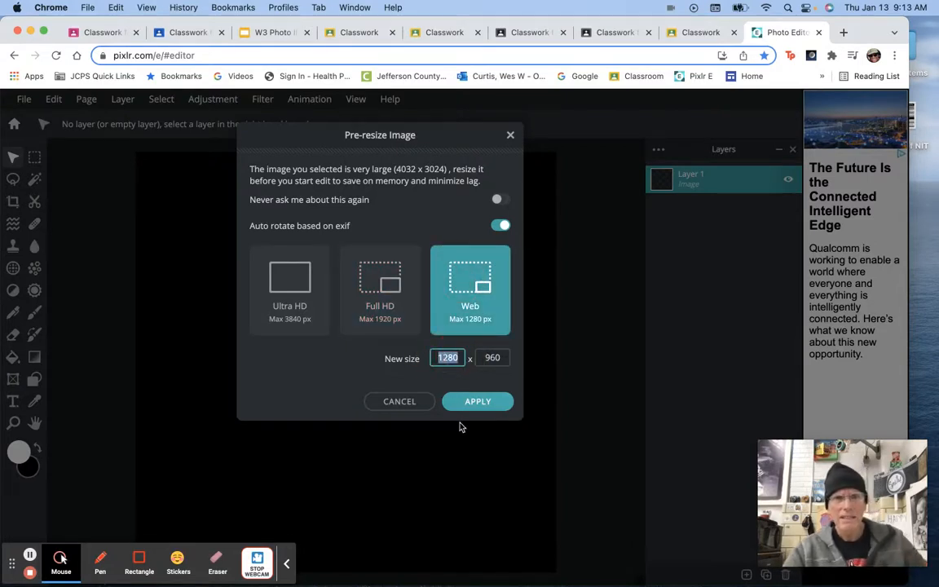
{"action": "type", "text": "400"}
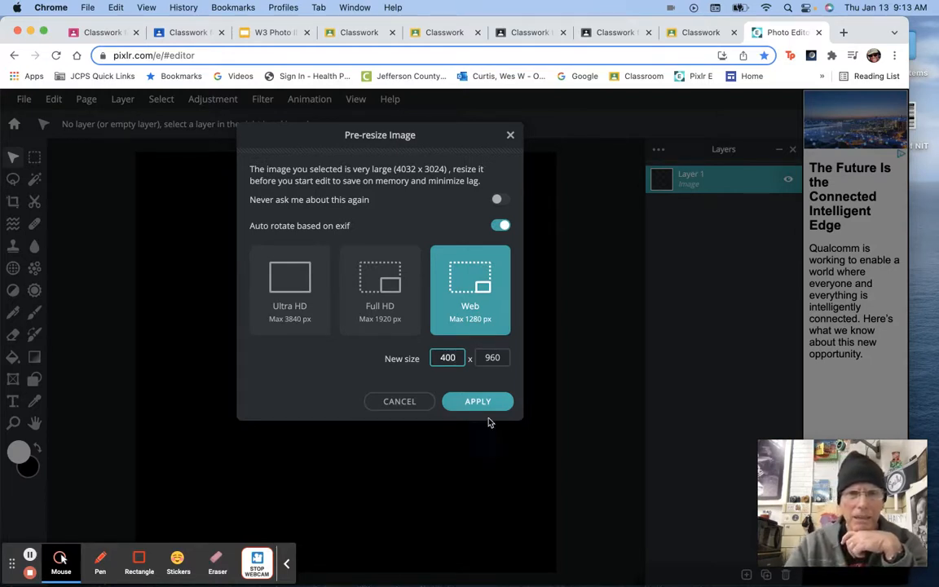
{"action": "double_click", "coordinate": [503, 357]}
{"action": "type", "text": "300"}
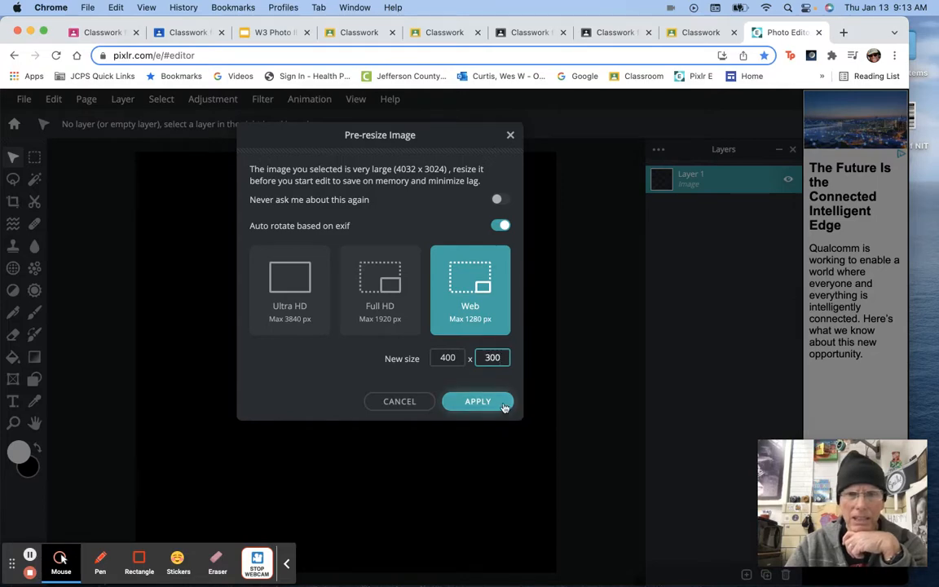
{"action": "left_click", "coordinate": [477, 404]}
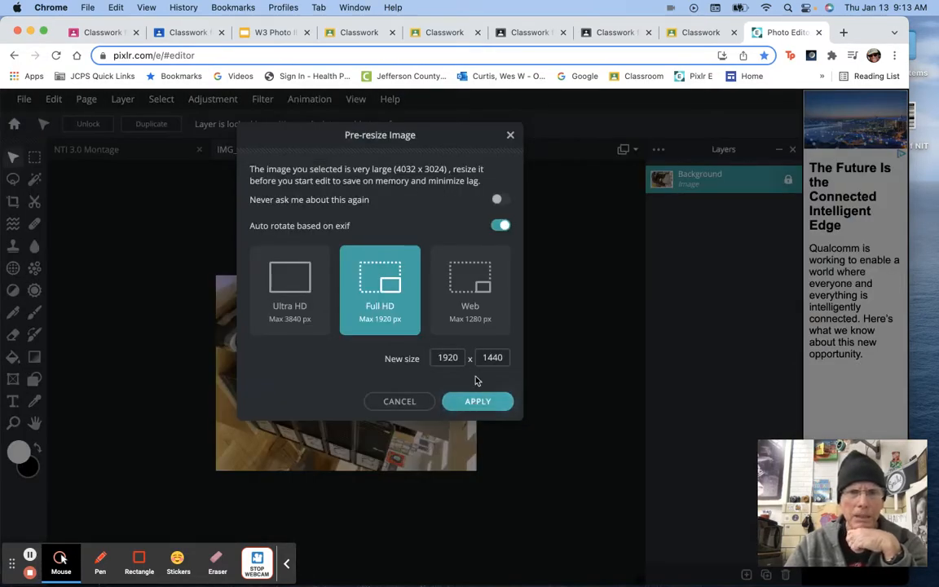
- Pre-resize the second opened image to 400 x 300 px, starting from the Web size option
{"action": "left_click", "coordinate": [470, 292]}
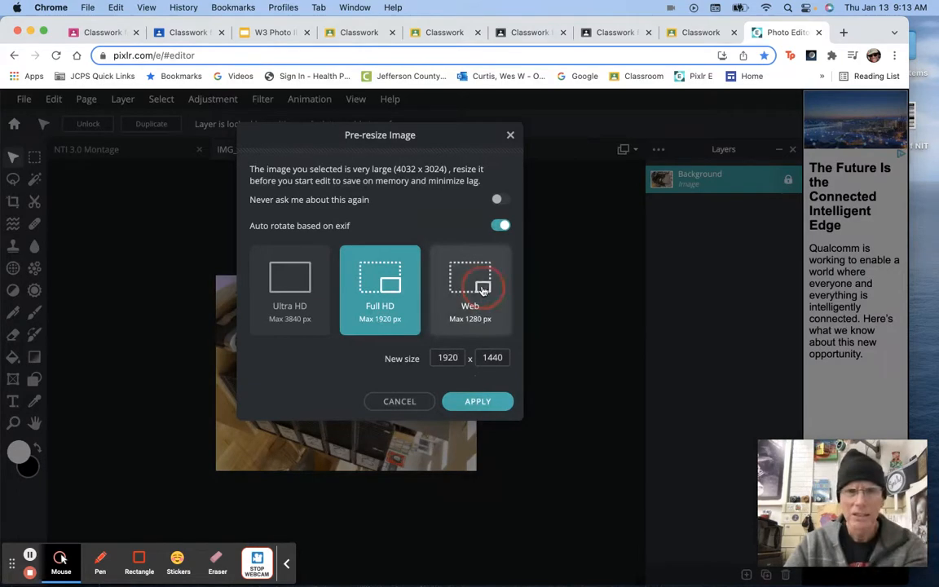
{"action": "double_click", "coordinate": [450, 357]}
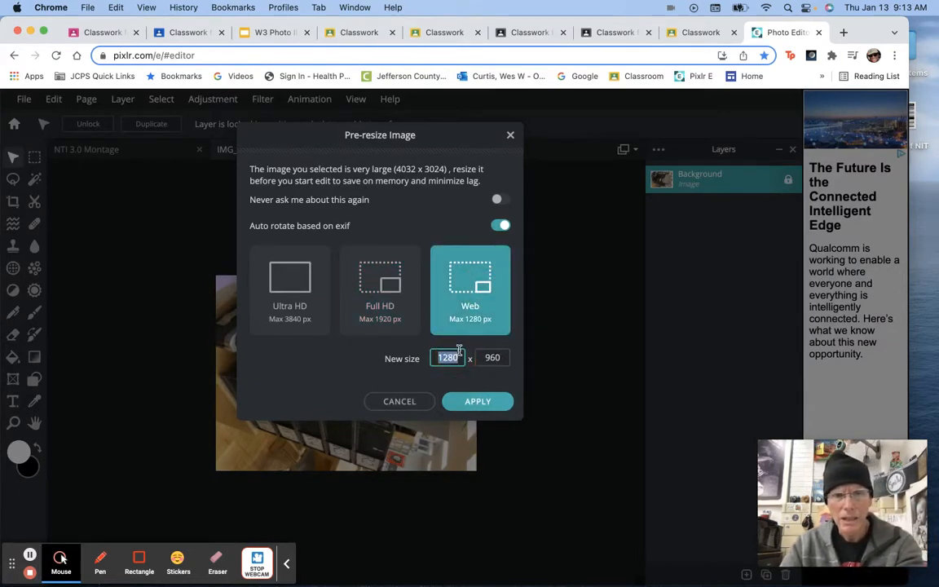
{"action": "type", "text": "400"}
{"action": "left_click", "coordinate": [491, 356]}
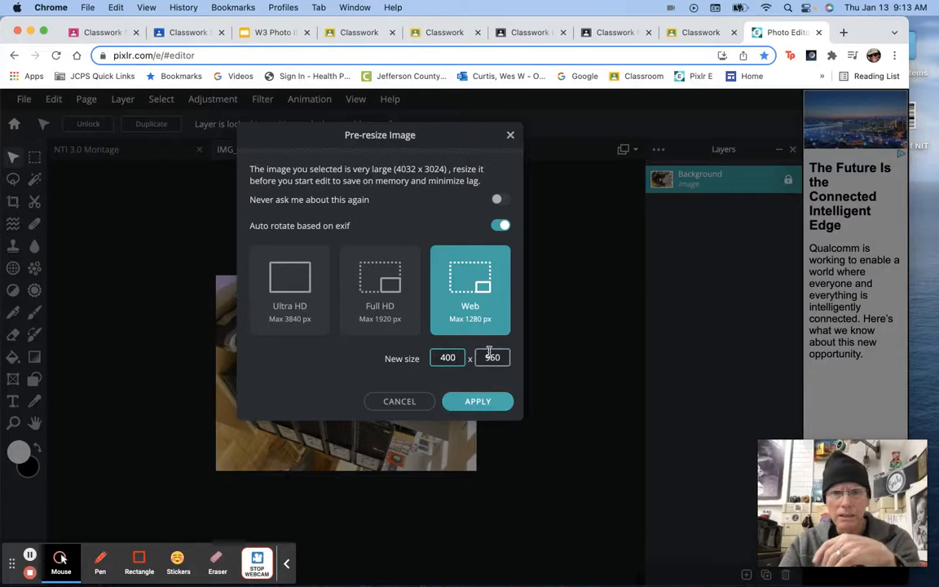
{"action": "left_click", "coordinate": [485, 400]}
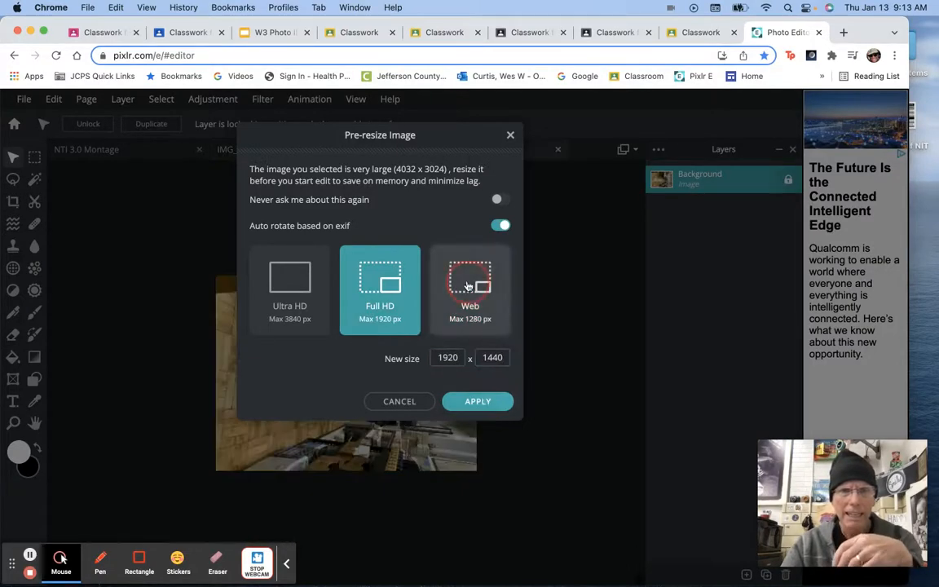
- Pre-resize the third opened image to 400 x 300 px, starting from the Web size option
{"action": "left_click", "coordinate": [456, 277]}
{"action": "double_click", "coordinate": [450, 357]}
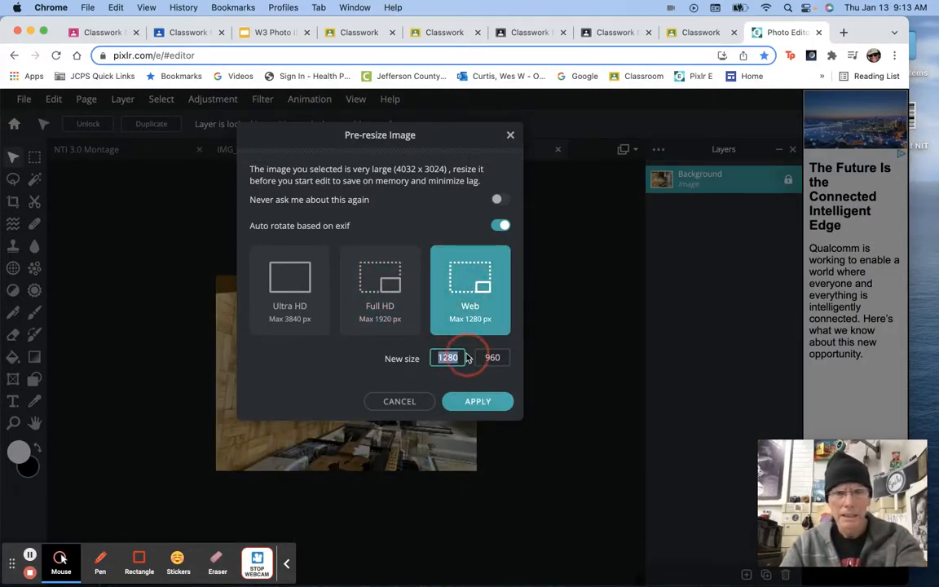
{"action": "type", "text": "400"}
{"action": "left_click", "coordinate": [492, 357]}
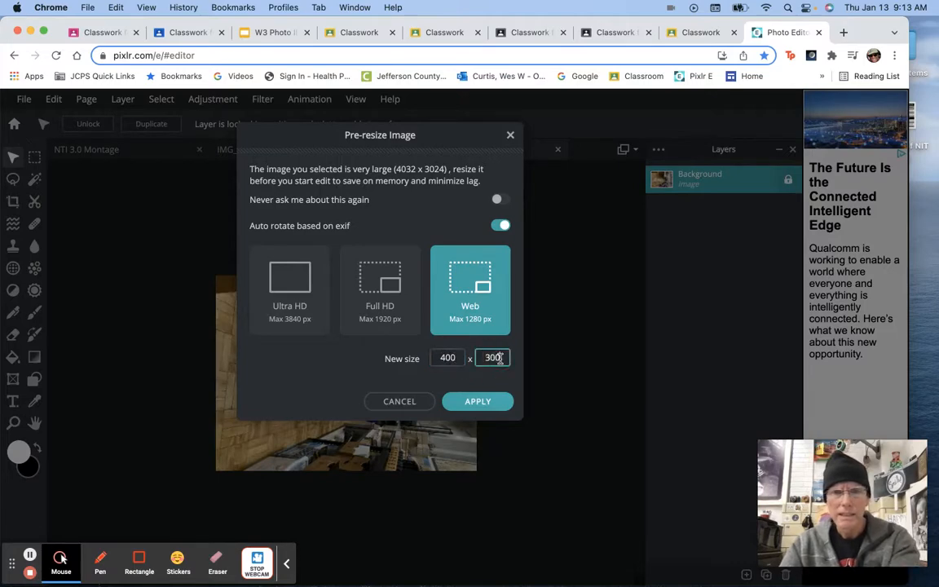
{"action": "left_click", "coordinate": [489, 401]}
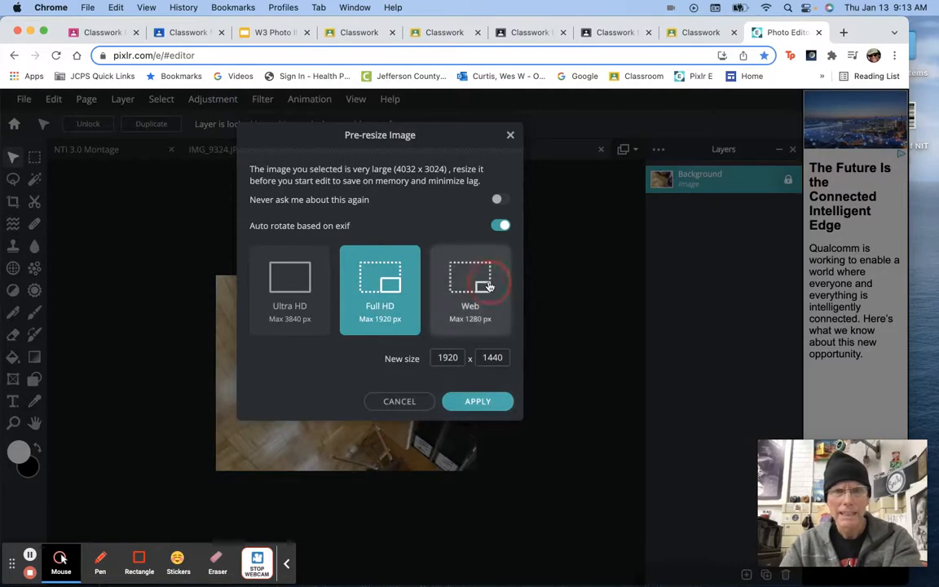
- Pre-resize the fourth opened image to 400 x 300 px, starting from the Web size option
{"action": "left_click", "coordinate": [471, 299]}
{"action": "double_click", "coordinate": [437, 357]}
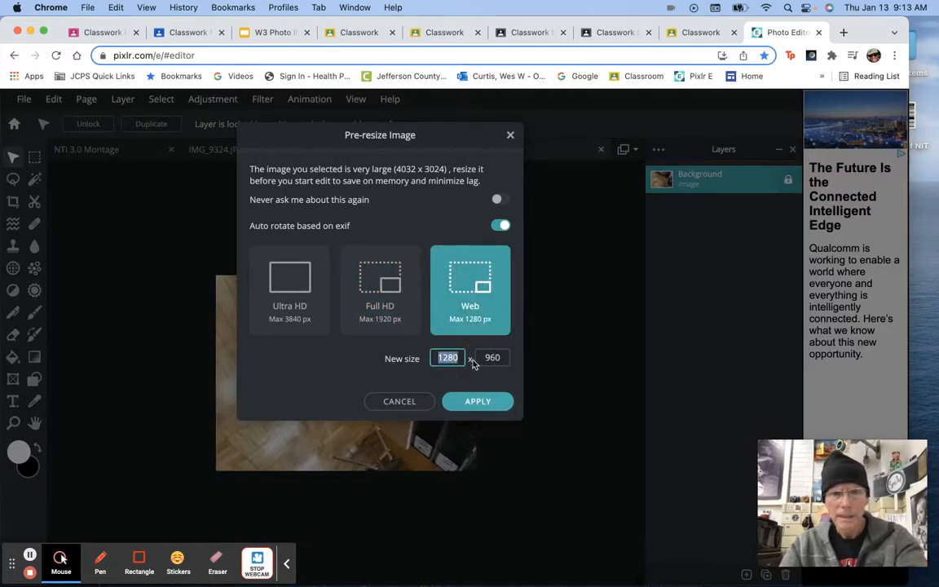
{"action": "type", "text": "400"}
{"action": "left_click", "coordinate": [499, 357]}
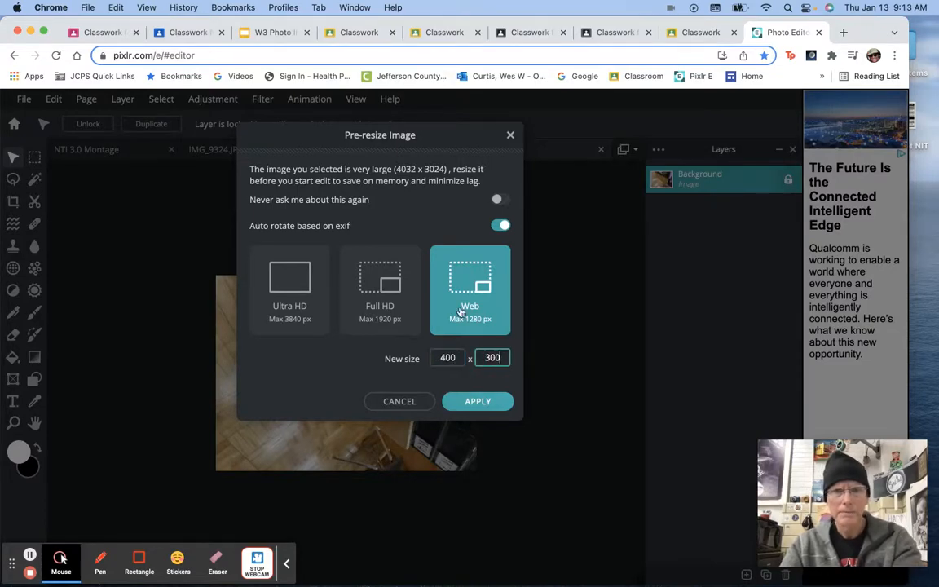
{"action": "left_click", "coordinate": [477, 401]}
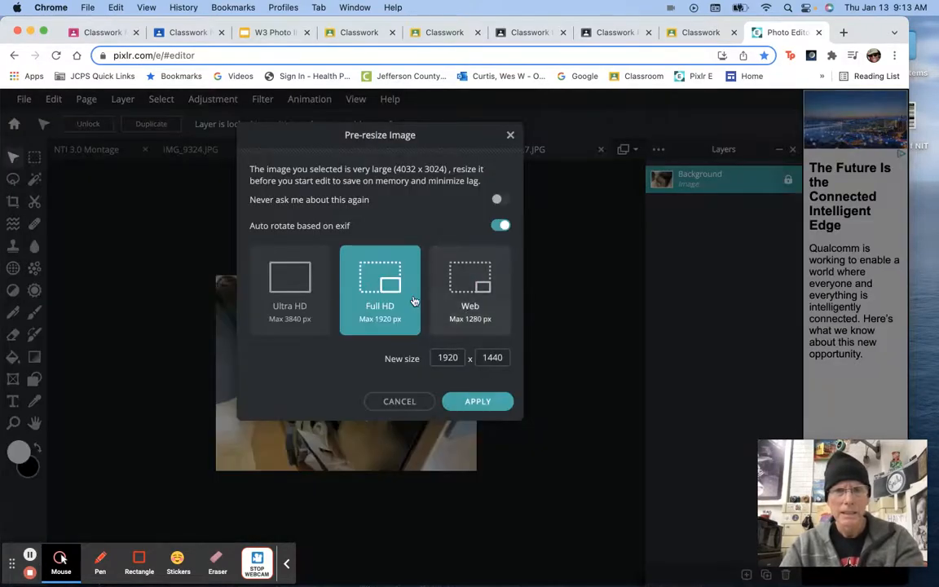
- Pre-resize the fifth opened image, IMG_9328.JPG, to 400 x 300 px, starting from the Web size option
{"action": "left_click", "coordinate": [450, 301]}
{"action": "left_click_drag", "start_coordinate": [437, 359], "coordinate": [480, 361]}
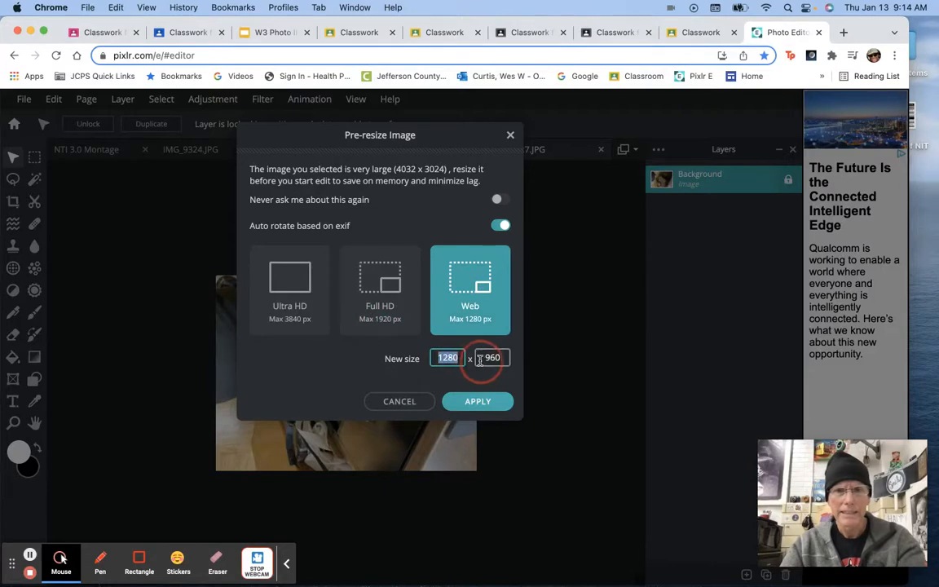
{"action": "type", "text": "40"}
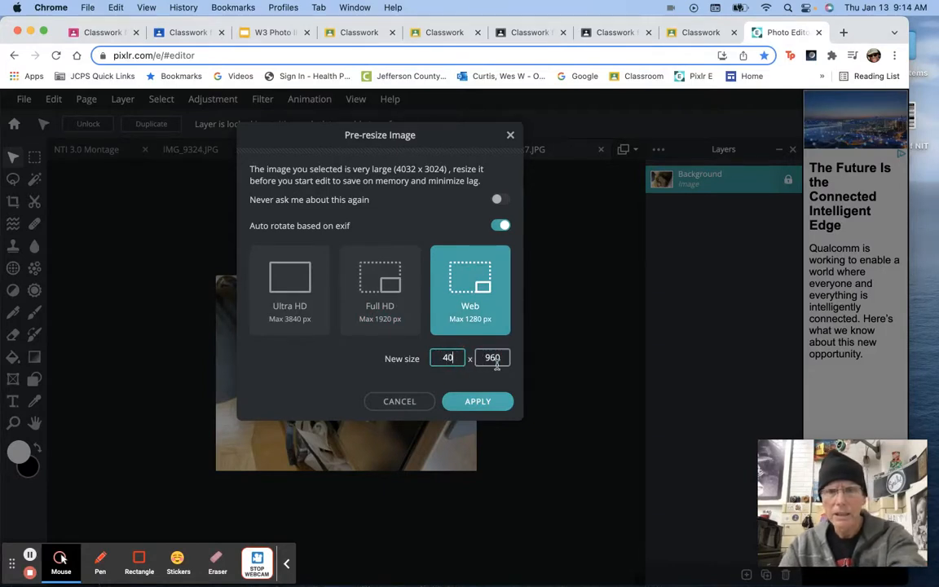
{"action": "type", "text": "0"}
{"action": "left_click_drag", "start_coordinate": [480, 357], "coordinate": [524, 360]}
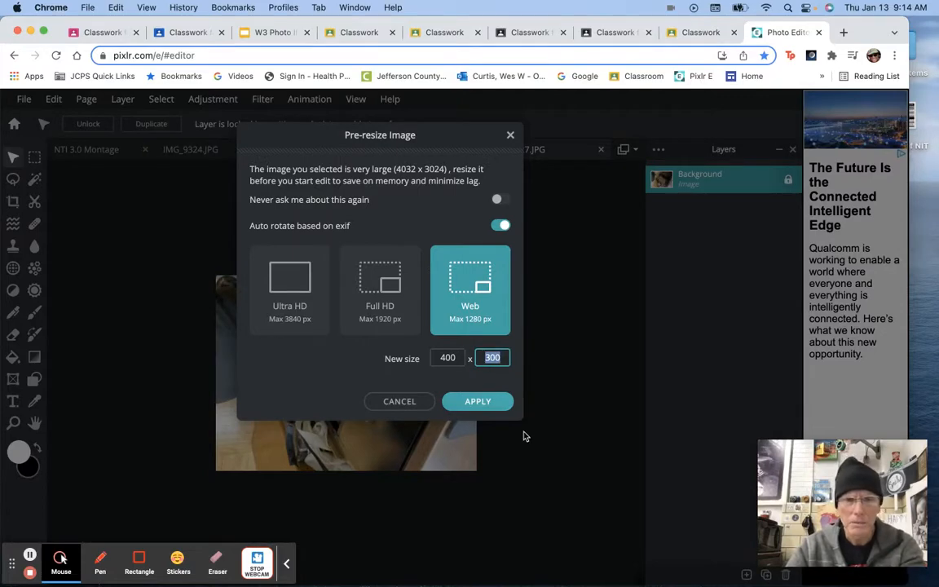
{"action": "left_click", "coordinate": [484, 405]}
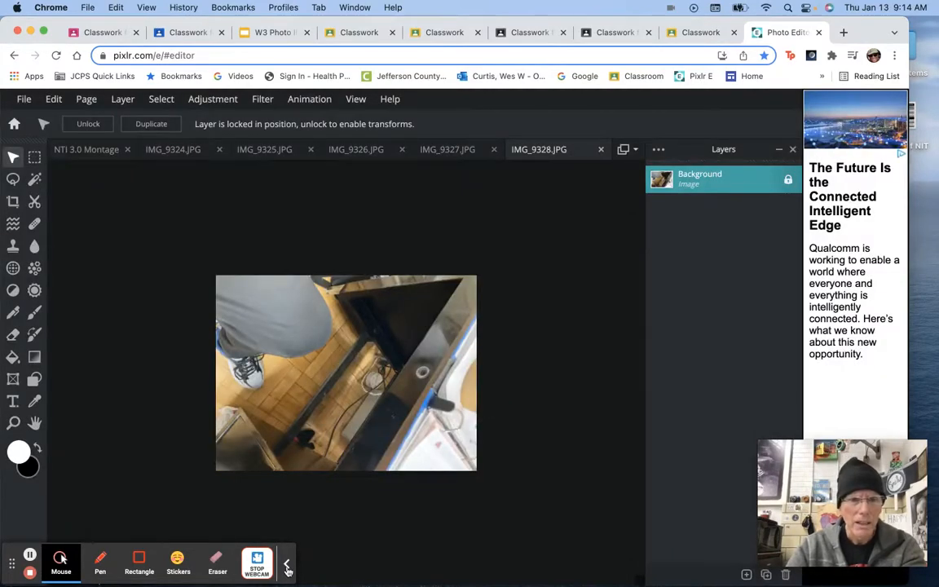
{"action": "left_click", "coordinate": [287, 567]}
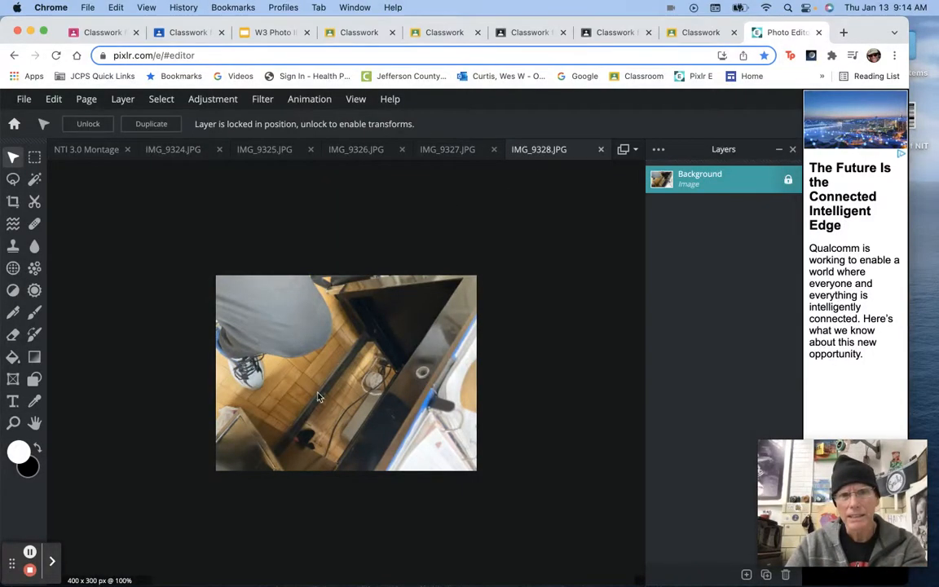
- Copy the entire IMG_9328.JPG image and paste it into the NTI 3.0 Montage canvas
{"action": "left_click", "coordinate": [160, 104]}
{"action": "left_click", "coordinate": [169, 120]}
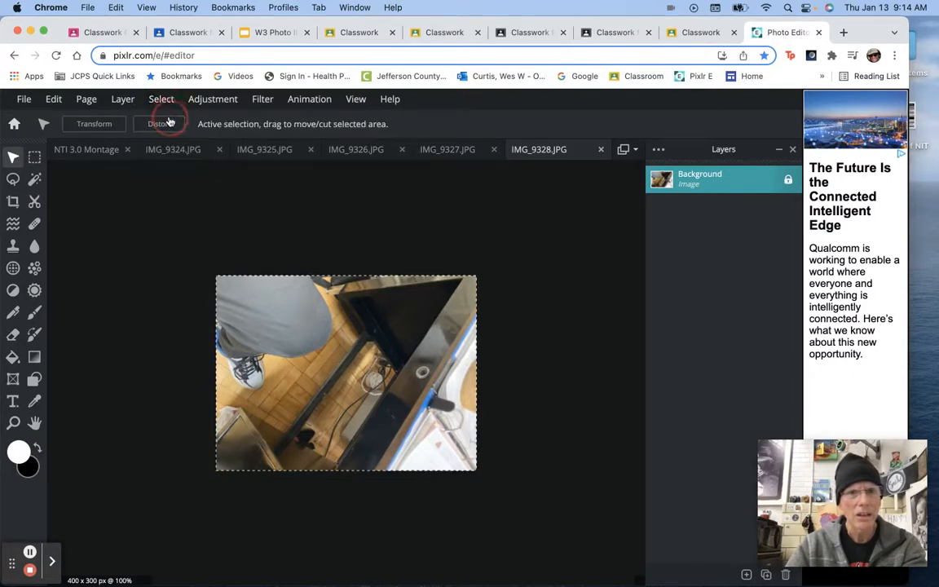
{"action": "left_click", "coordinate": [55, 100]}
{"action": "left_click", "coordinate": [59, 178]}
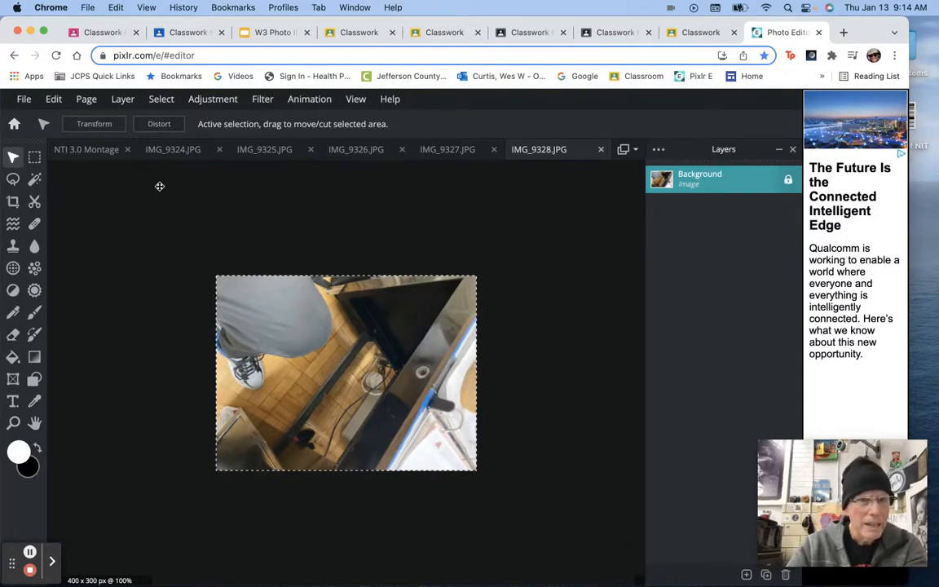
{"action": "left_click", "coordinate": [80, 155]}
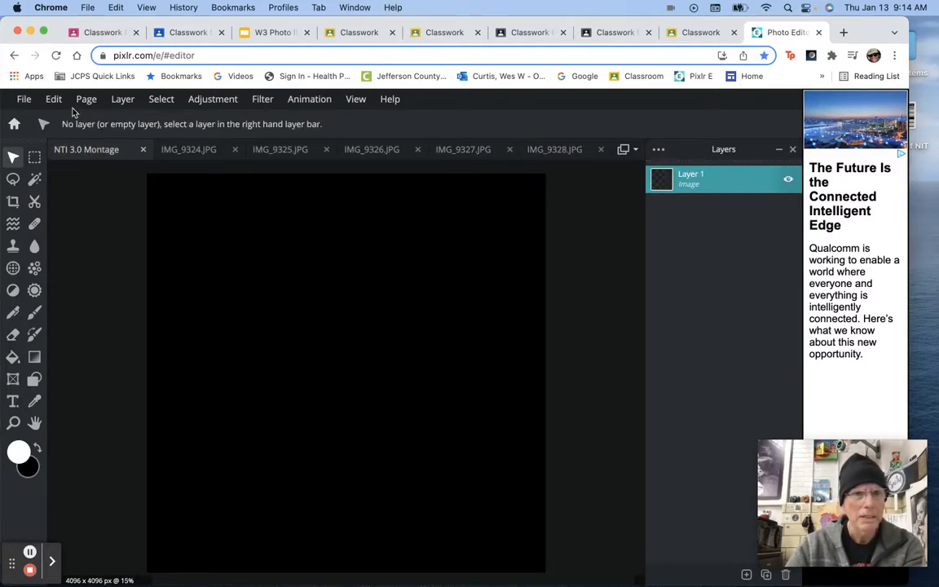
{"action": "left_click", "coordinate": [54, 99]}
{"action": "left_click", "coordinate": [69, 210]}
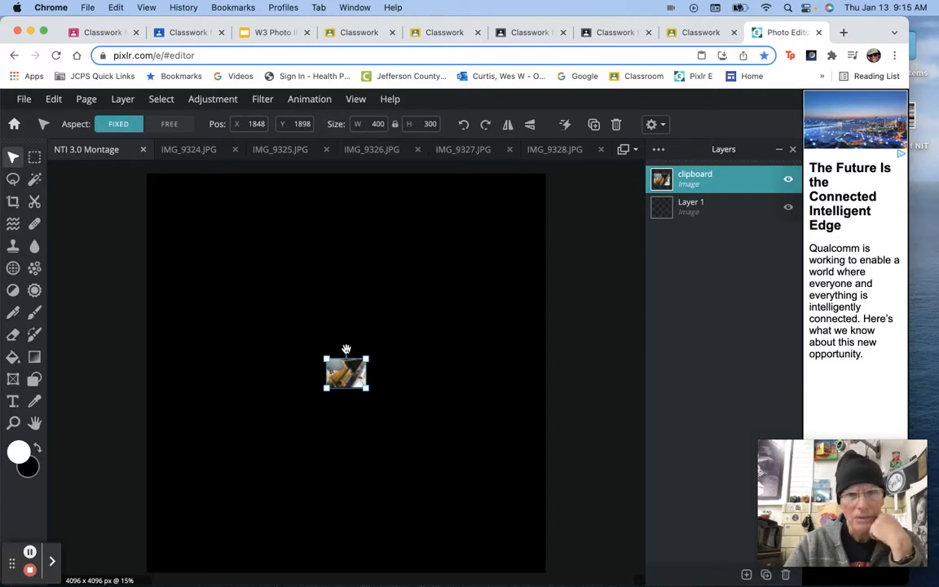
- Rotate the pasted desk photo a quarter turn counterclockwise so that it stands upright
{"action": "left_click_drag", "start_coordinate": [346, 348], "coordinate": [320, 373]}
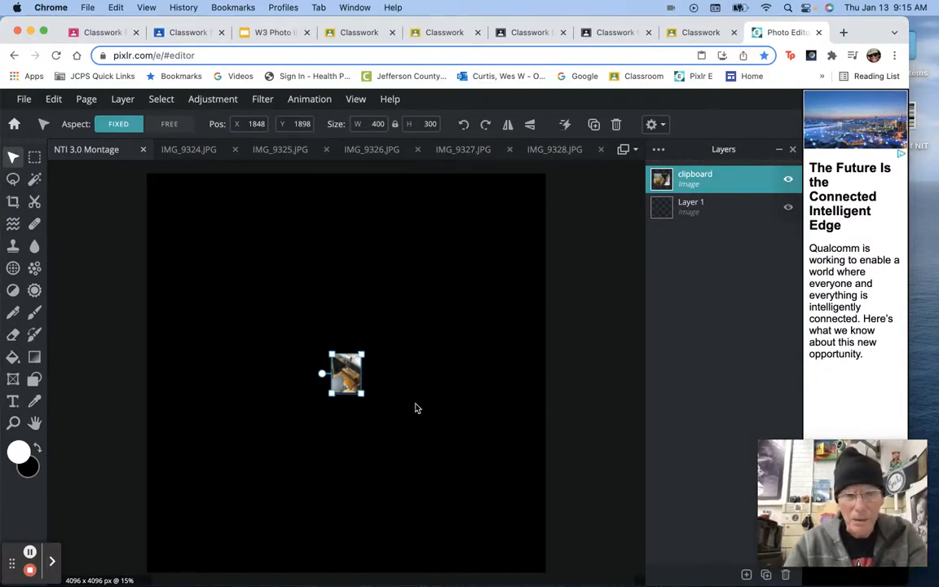
{"action": "scroll", "coordinate": [447, 397], "scroll_direction": "up", "scroll_amount": 5}
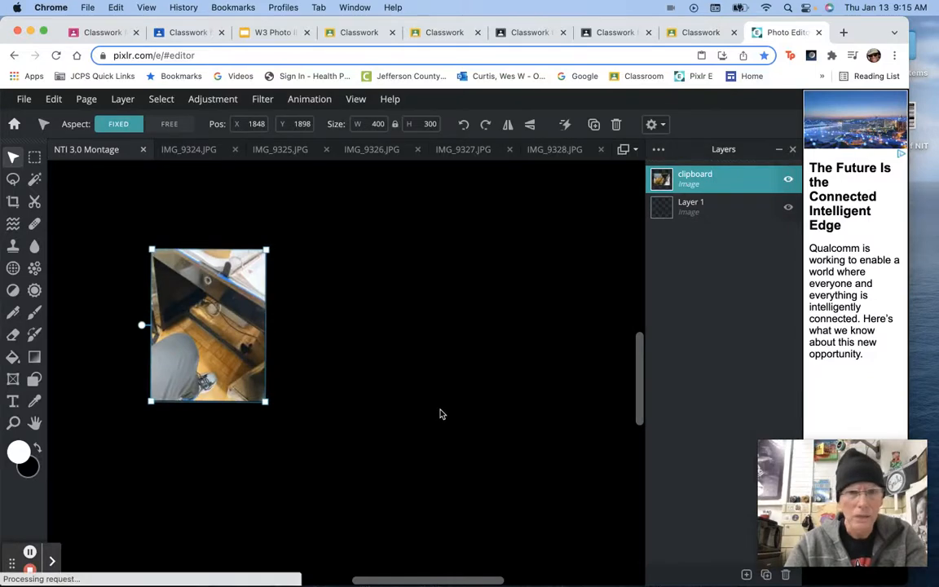
{"action": "scroll", "coordinate": [440, 412], "scroll_direction": "up", "scroll_amount": 2}
{"action": "scroll", "coordinate": [440, 414], "scroll_direction": "down", "scroll_amount": 1}
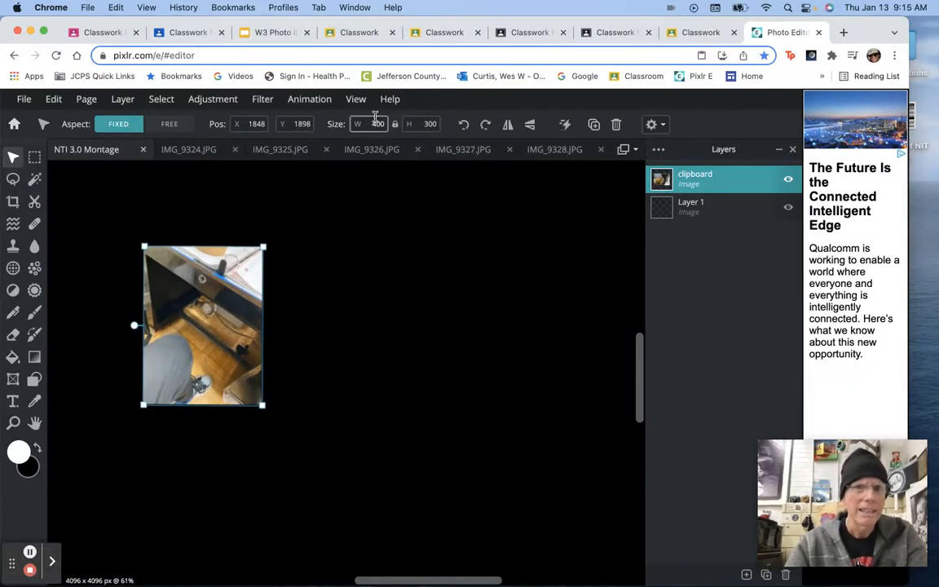
{"action": "left_click", "coordinate": [354, 101]}
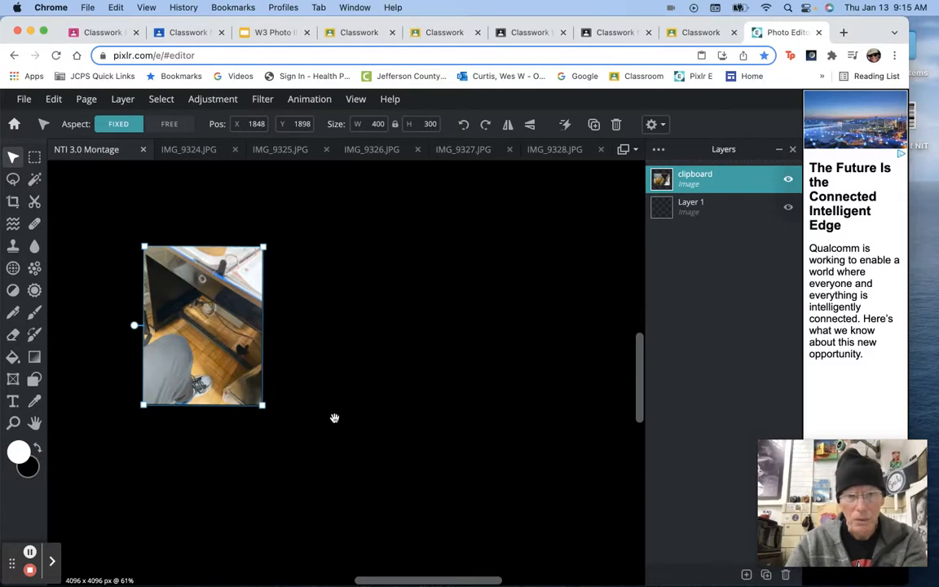
{"action": "left_click_drag", "start_coordinate": [244, 474], "coordinate": [449, 517]}
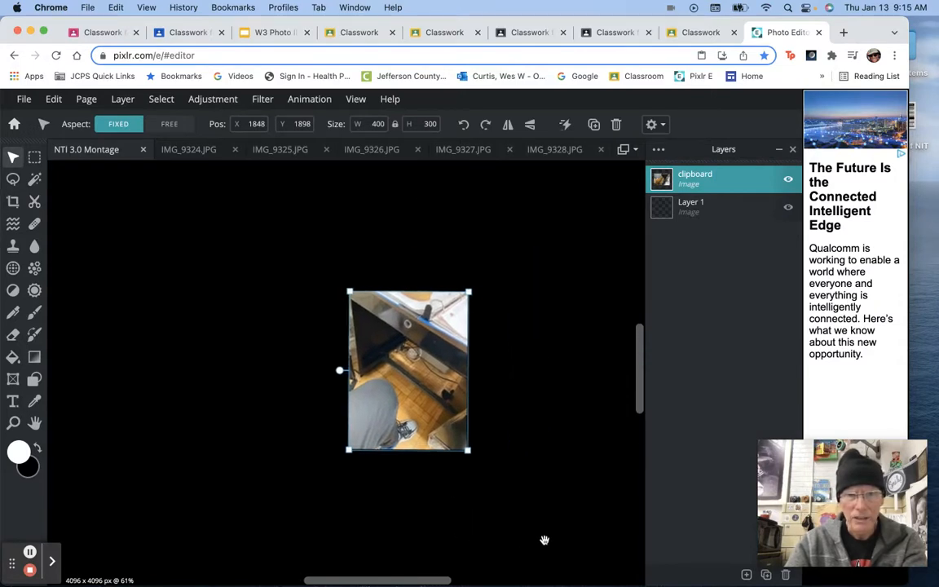
{"action": "left_click_drag", "start_coordinate": [543, 540], "coordinate": [520, 503]}
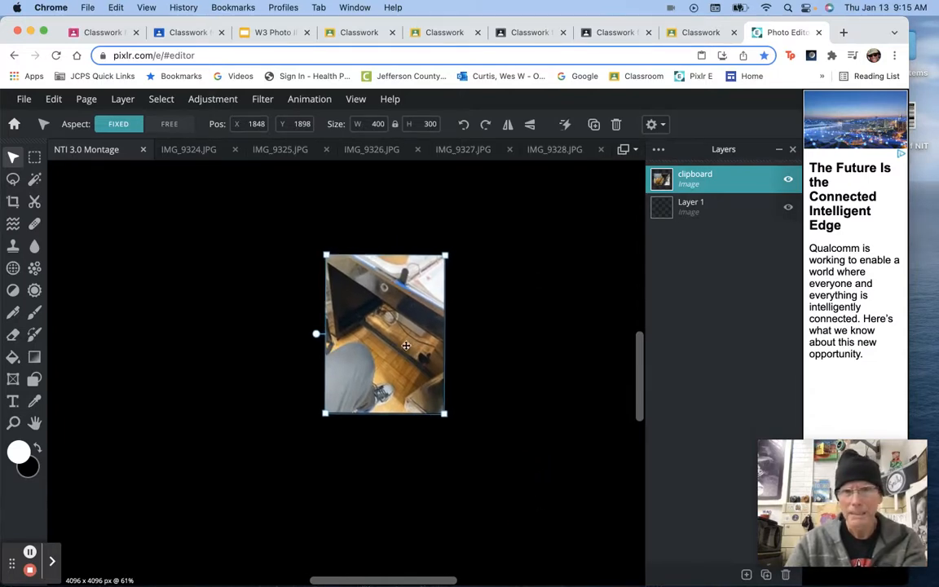
- Close the IMG_9328.JPG image, and copy the entire IMG_9327.JPG image
{"action": "left_click", "coordinate": [553, 150]}
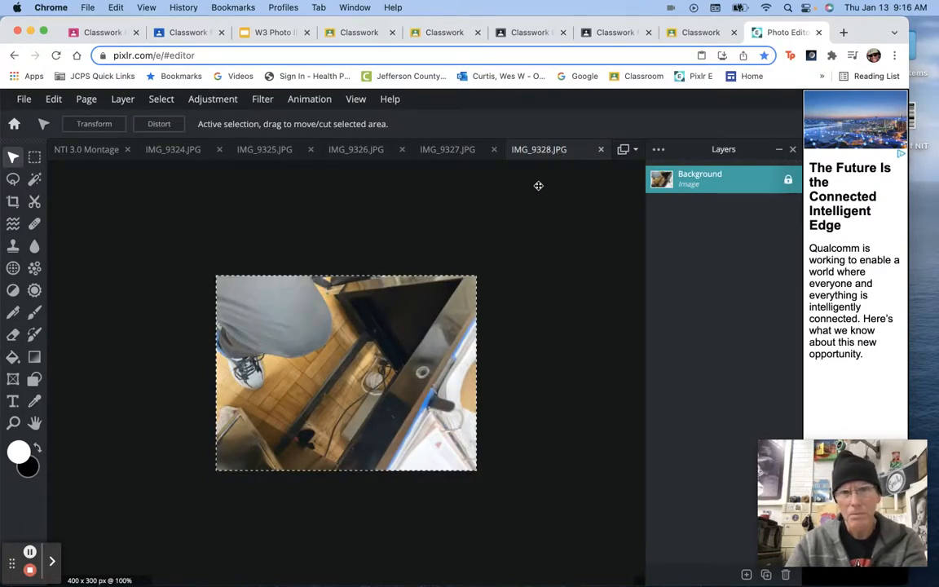
{"action": "left_click", "coordinate": [601, 150]}
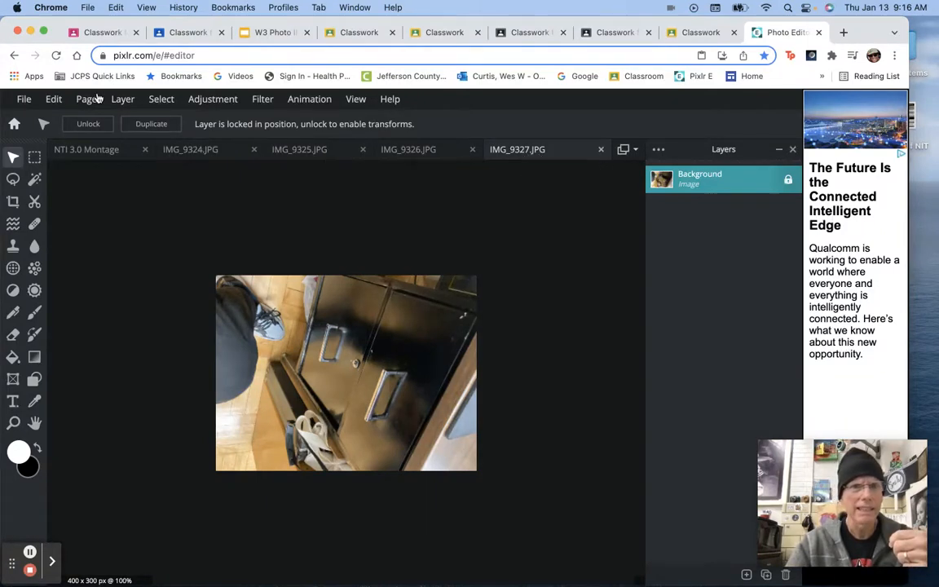
{"action": "left_click", "coordinate": [156, 98]}
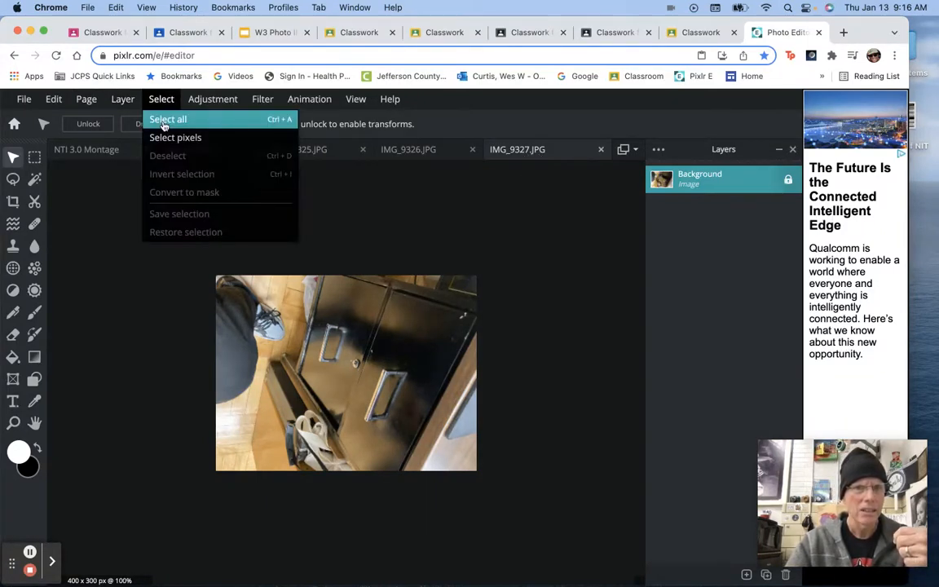
{"action": "left_click", "coordinate": [164, 122]}
{"action": "left_click", "coordinate": [55, 101]}
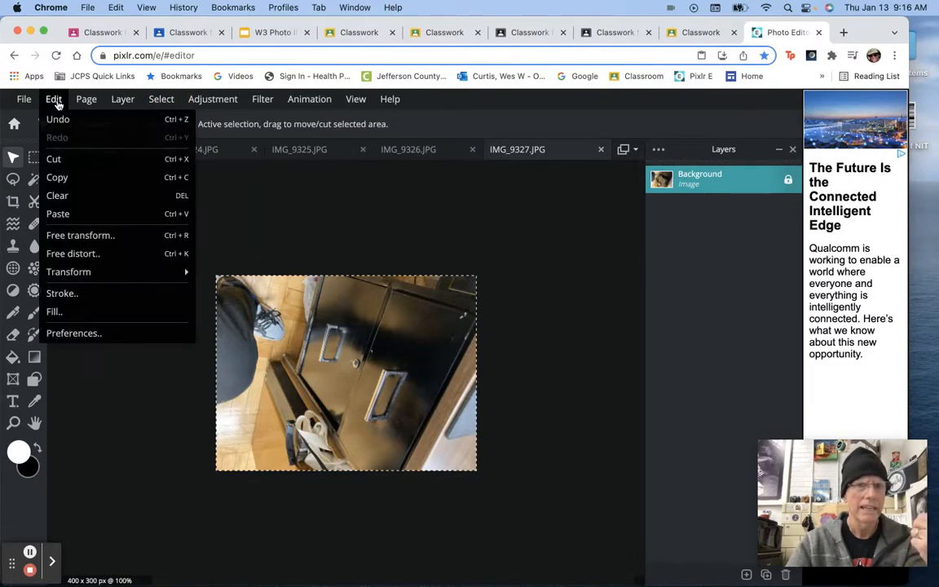
{"action": "left_click", "coordinate": [65, 177]}
- Paste the copied cabinet photo into the NTI 3.0 Montage canvas
{"action": "left_click", "coordinate": [97, 151]}
{"action": "key", "text": "cmd+v"}
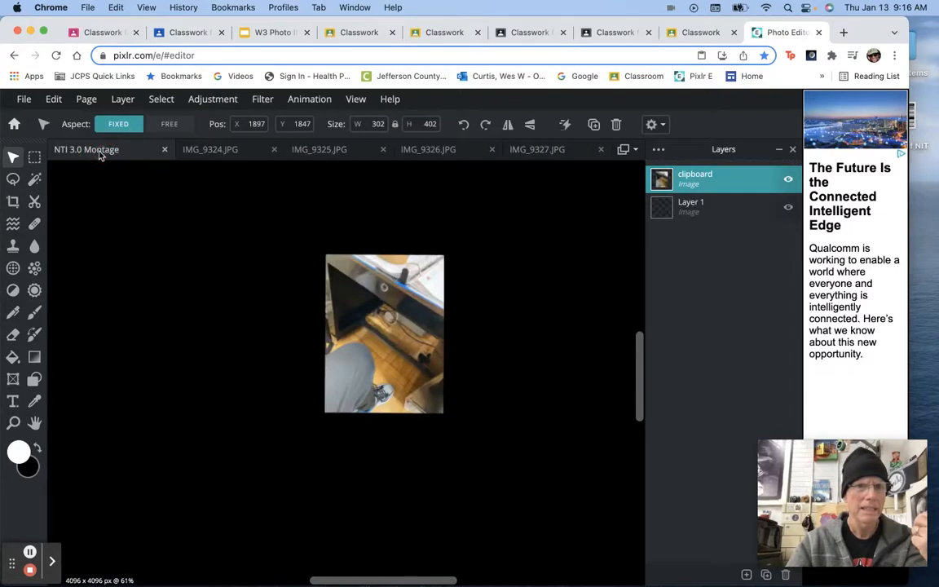
{"action": "left_click", "coordinate": [54, 100]}
{"action": "left_click", "coordinate": [66, 212]}
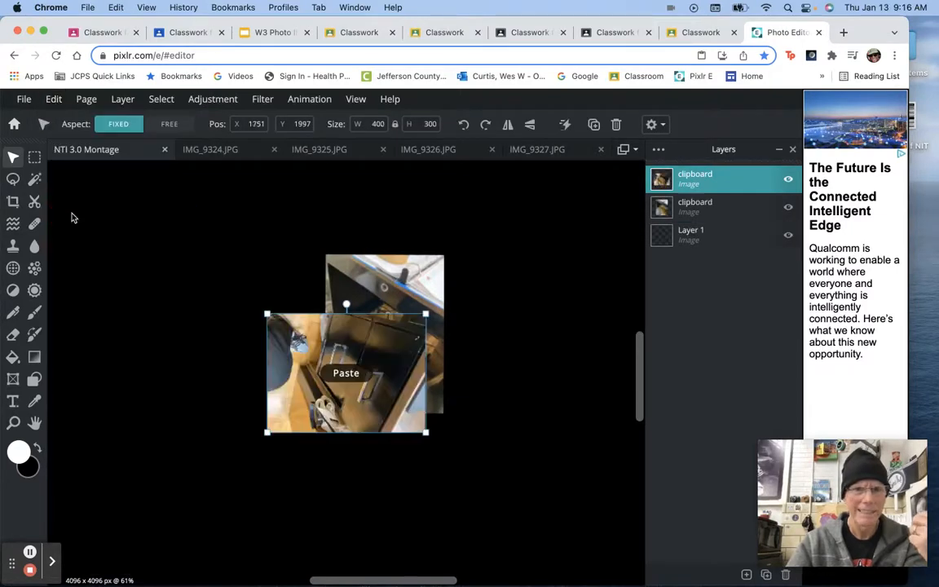
- Rotate the cabinet photo slightly more than a quarter turn counterclockwise and place it to the right of the desk photo
{"action": "left_click_drag", "start_coordinate": [308, 273], "coordinate": [223, 426]}
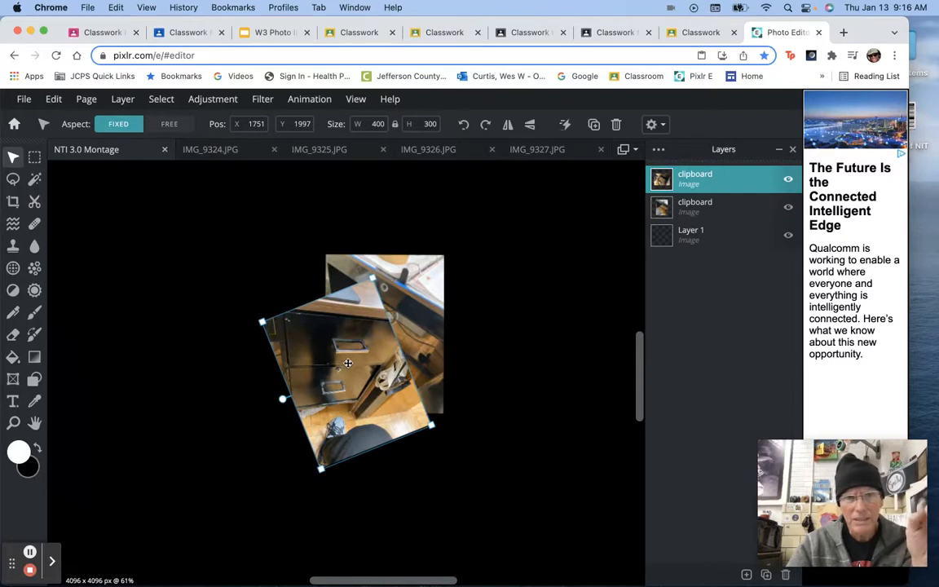
{"action": "left_click_drag", "start_coordinate": [348, 363], "coordinate": [250, 337]}
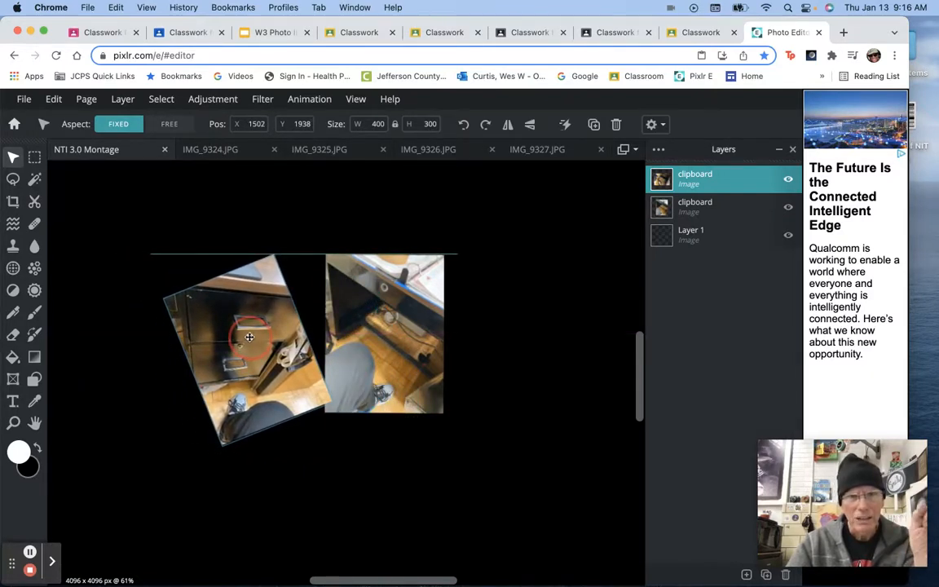
{"action": "left_click_drag", "start_coordinate": [250, 337], "coordinate": [520, 337]}
- Move the desk photo left and tilt it further counterclockwise, then lower the cabinet photo until their top corners align
{"action": "left_click_drag", "start_coordinate": [371, 322], "coordinate": [289, 342]}
{"action": "left_click_drag", "start_coordinate": [299, 266], "coordinate": [257, 355]}
{"action": "left_click_drag", "start_coordinate": [503, 387], "coordinate": [506, 446]}
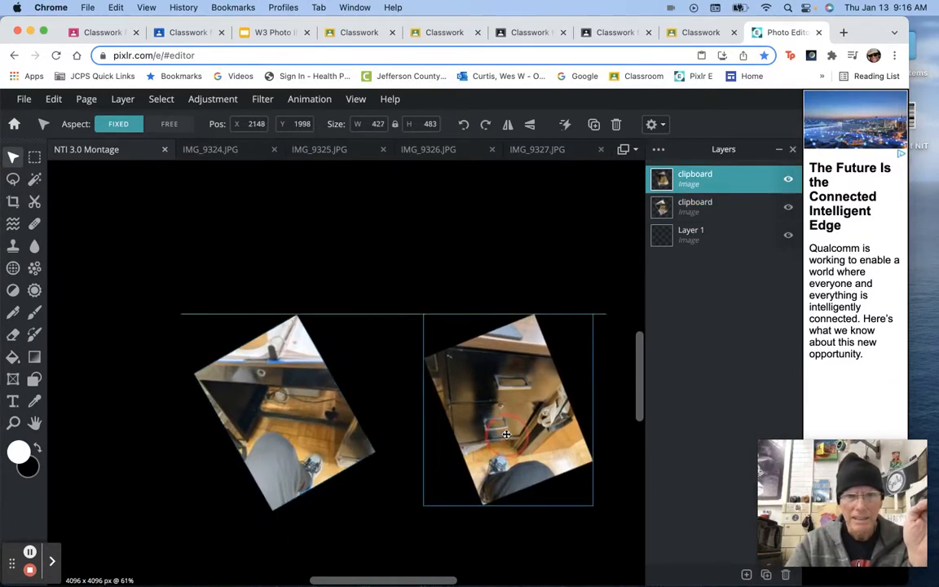
- Close the IMG_9327.JPG image
{"action": "left_click", "coordinate": [571, 150]}
{"action": "left_click", "coordinate": [601, 151]}
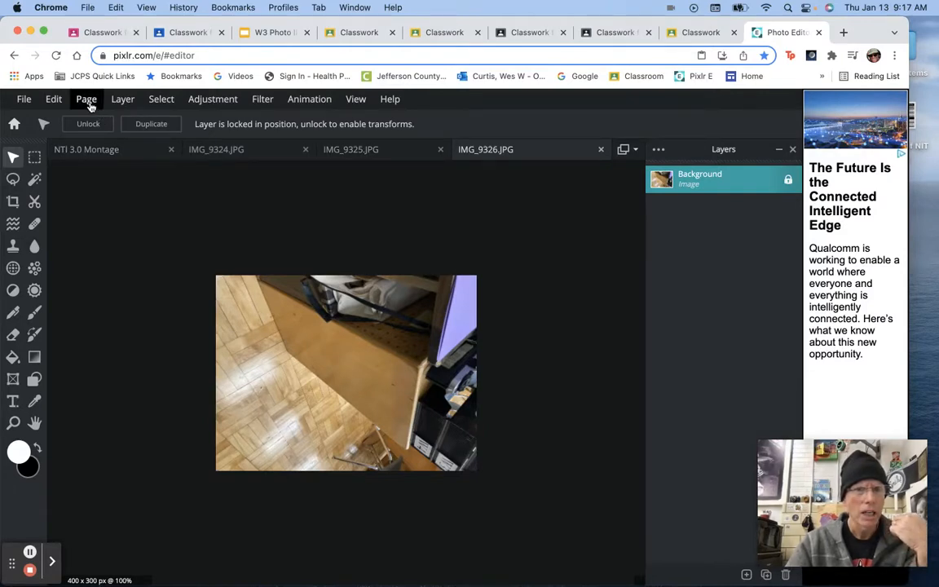
- Copy the entire IMG_9326.JPG photo and paste it into the NTI 3.0 Montage canvas
{"action": "left_click", "coordinate": [160, 100]}
{"action": "left_click", "coordinate": [159, 120]}
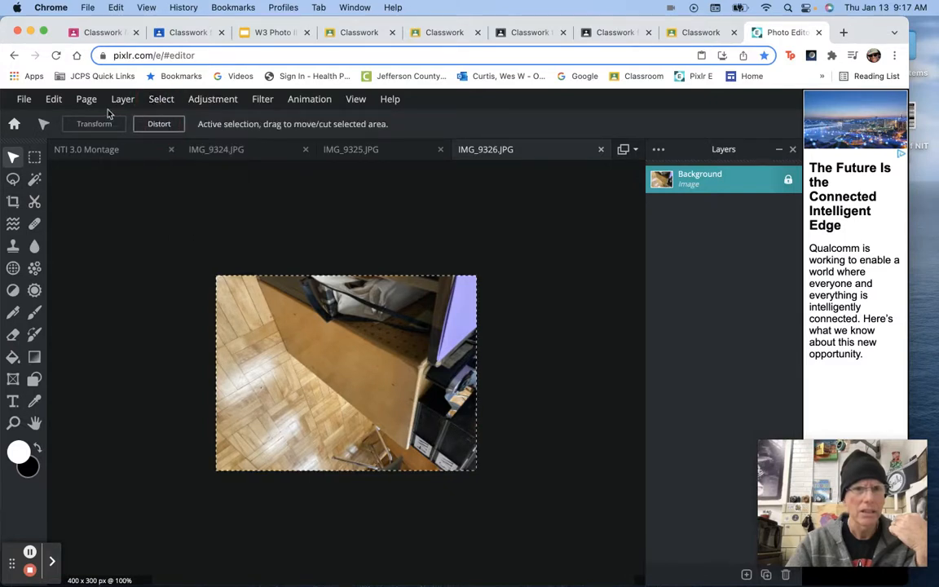
{"action": "left_click", "coordinate": [51, 98]}
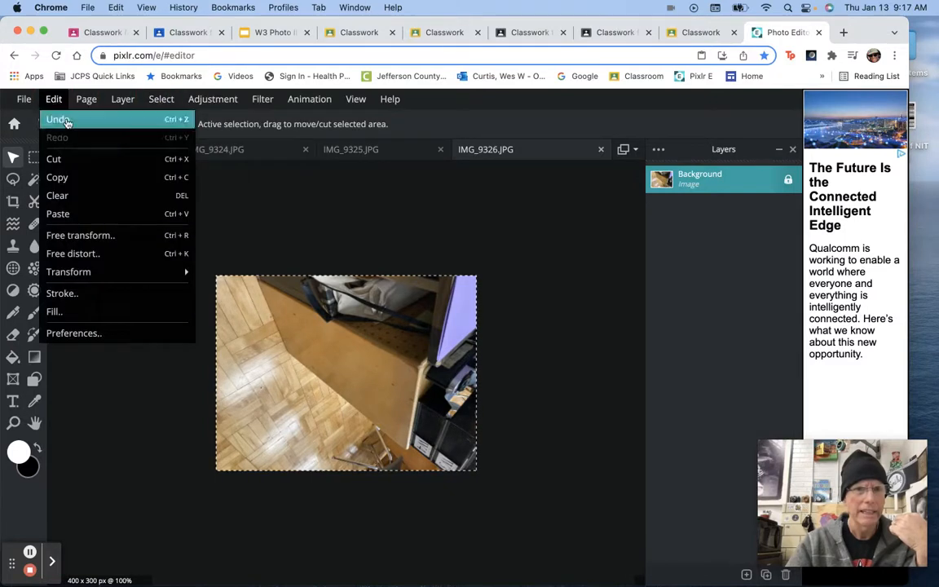
{"action": "left_click", "coordinate": [71, 187]}
{"action": "left_click", "coordinate": [95, 155]}
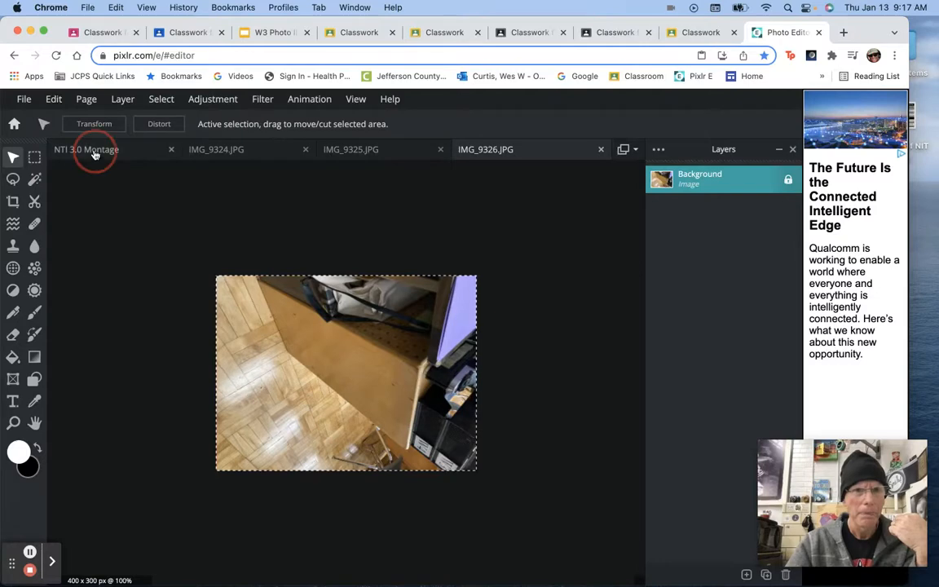
{"action": "left_click", "coordinate": [54, 99]}
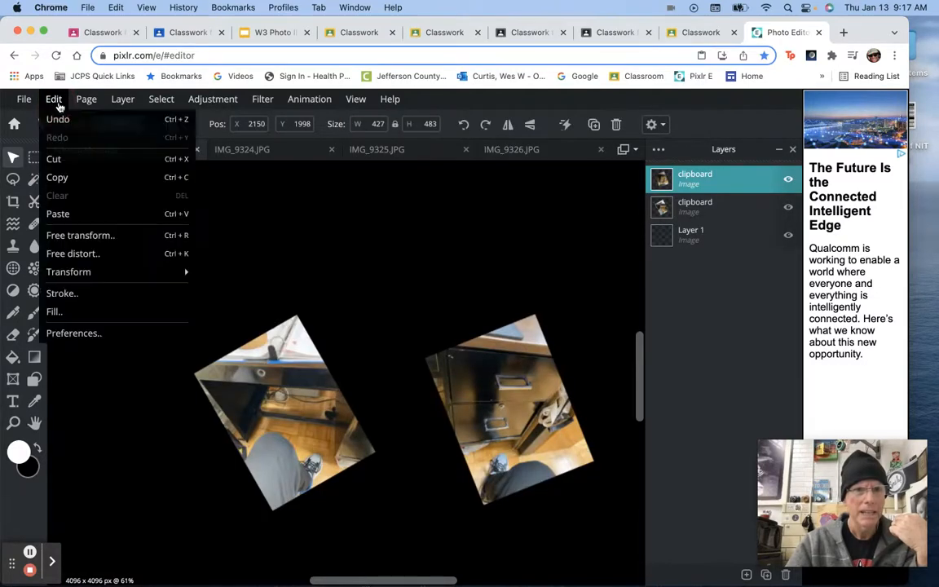
{"action": "left_click", "coordinate": [68, 215]}
- Rotate the pasted wood-floor photo slightly more than a quarter turn counterclockwise and place it overlapping the cabinet photo's right edge
{"action": "left_click_drag", "start_coordinate": [345, 303], "coordinate": [263, 399]}
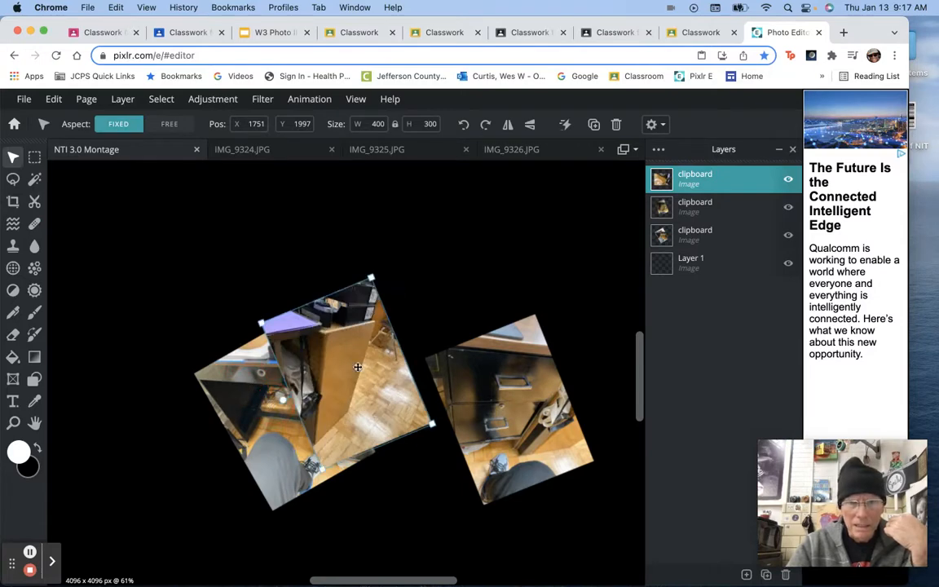
{"action": "left_click_drag", "start_coordinate": [357, 367], "coordinate": [463, 390]}
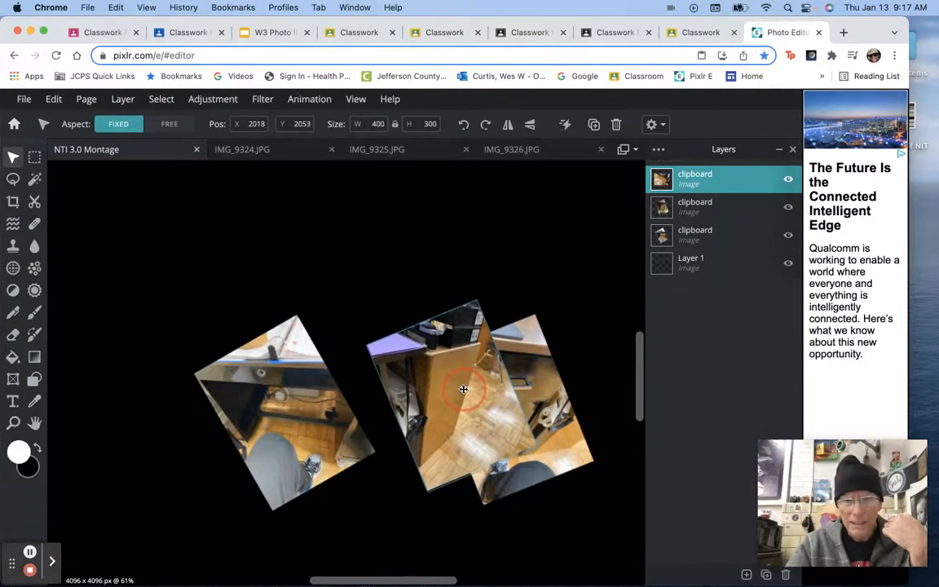
{"action": "left_click_drag", "start_coordinate": [544, 382], "coordinate": [516, 321]}
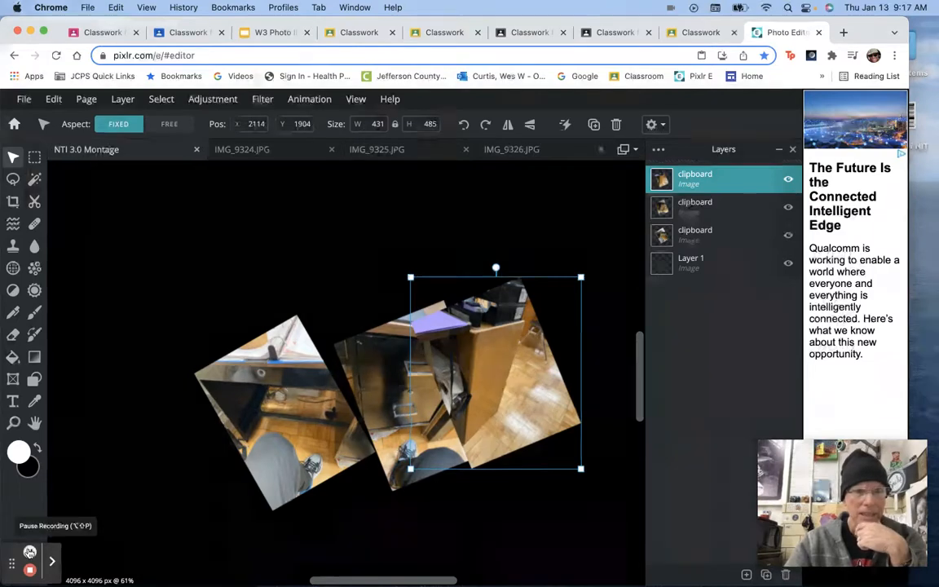
{"action": "left_click", "coordinate": [29, 552]}
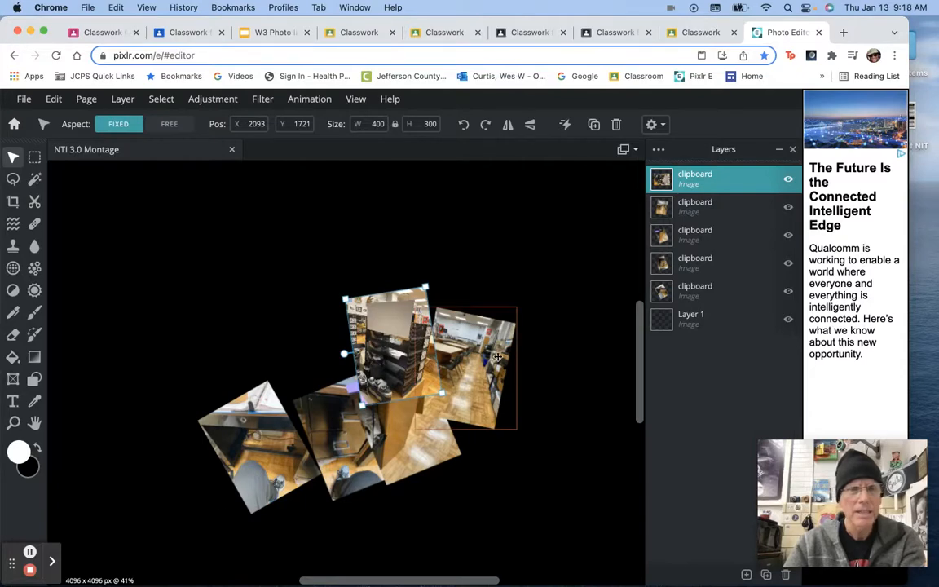
{"action": "left_click", "coordinate": [25, 99]}
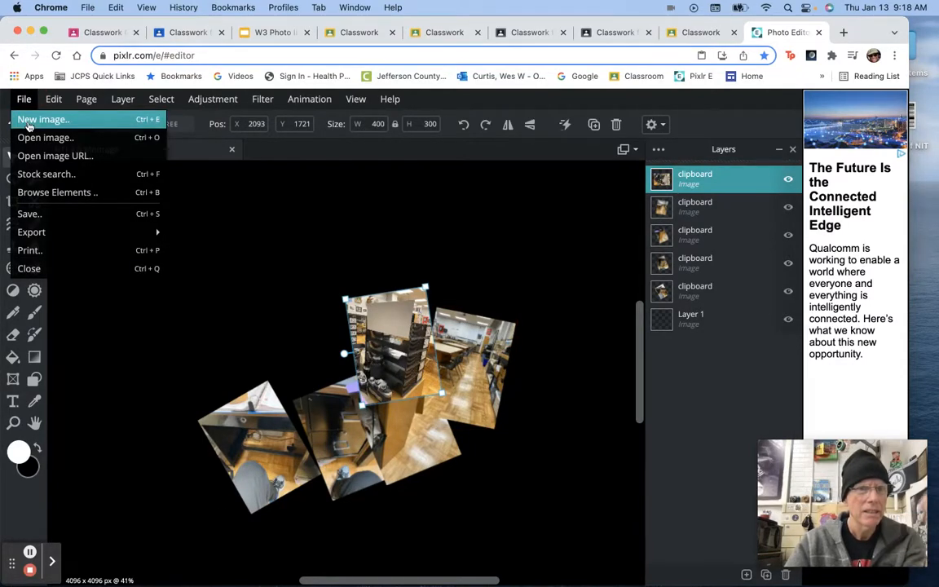
{"action": "left_click", "coordinate": [29, 122]}
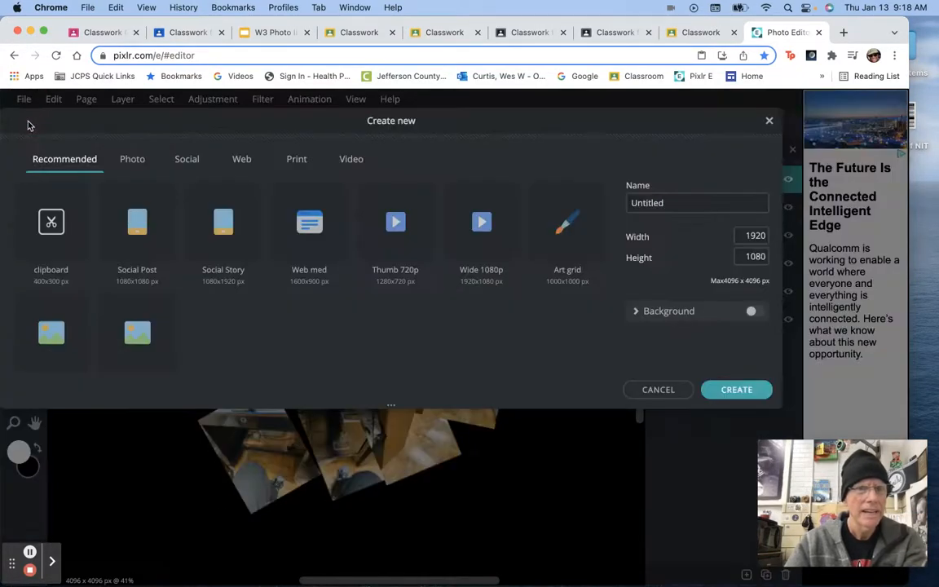
{"action": "left_click", "coordinate": [658, 389]}
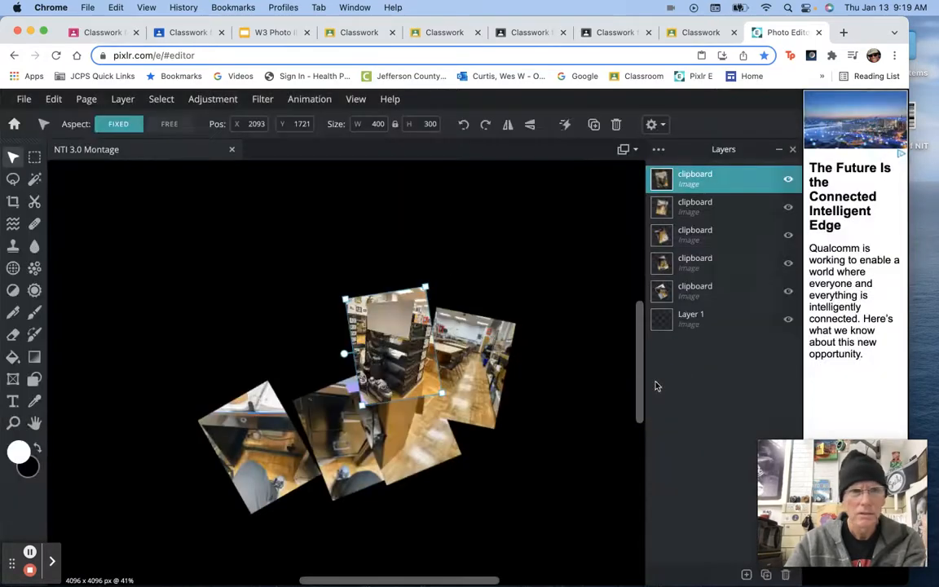
- Open the five photos IMG_9319.JPG through IMG_9323.JPG from the Montage NTI 3.0 folder
{"action": "left_click", "coordinate": [18, 97]}
{"action": "left_click", "coordinate": [41, 138]}
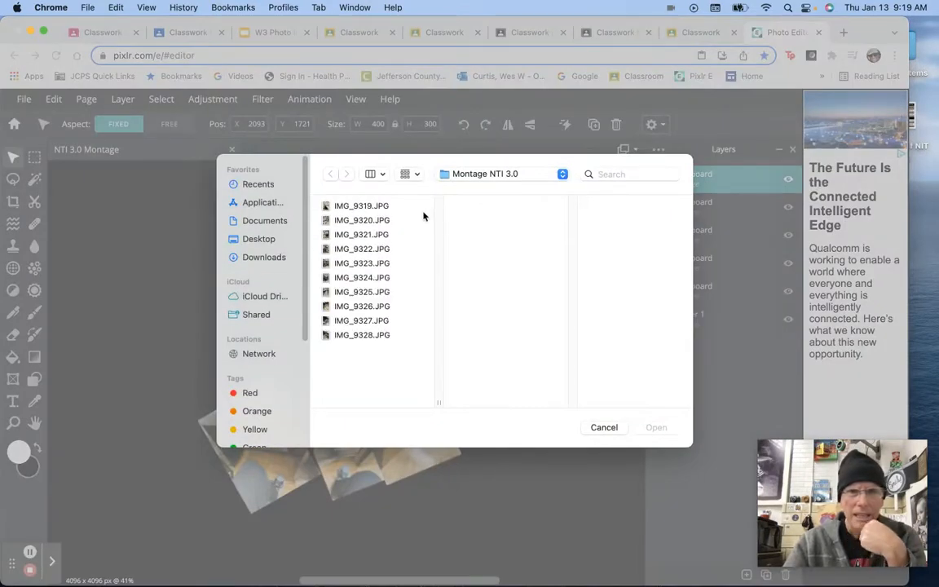
{"action": "left_click", "coordinate": [393, 221], "text": "shift"}
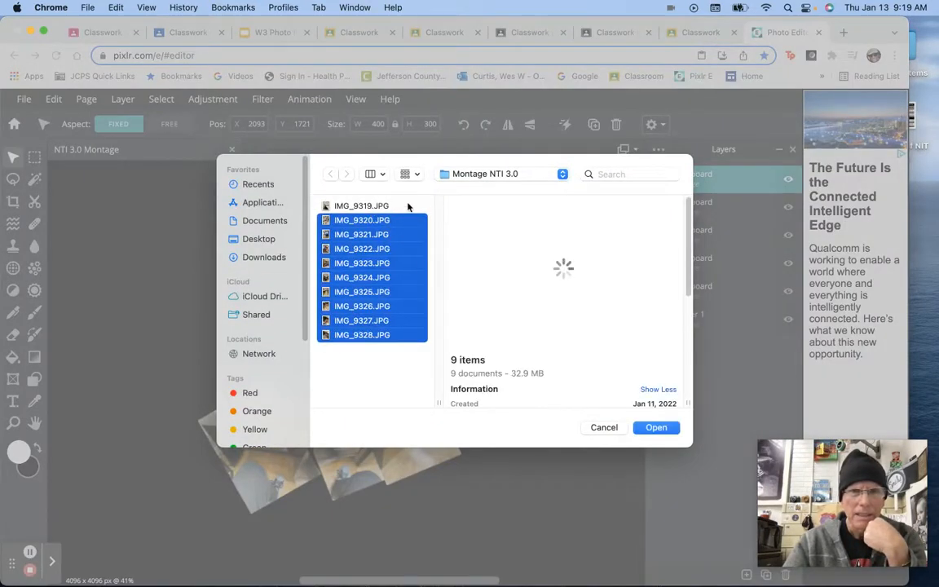
{"action": "left_click", "coordinate": [407, 205]}
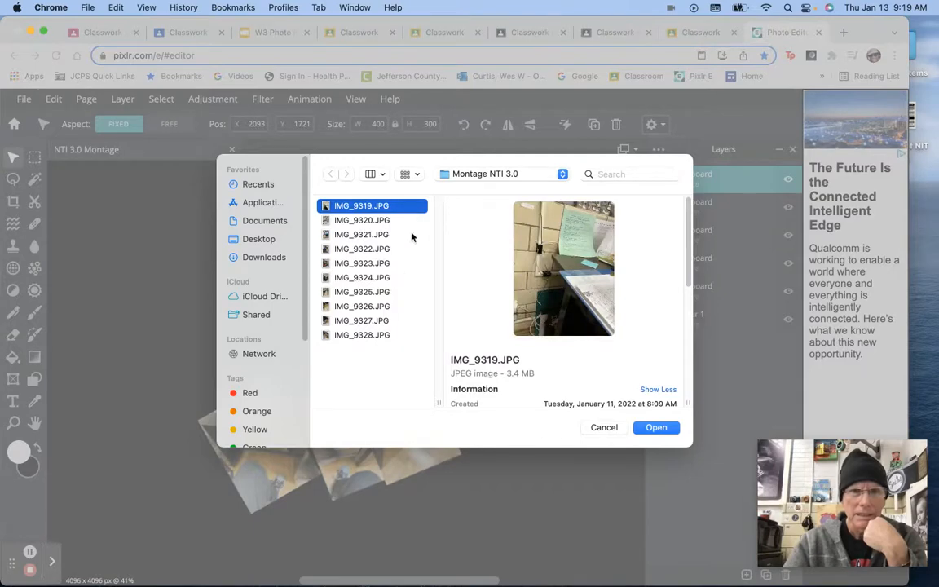
{"action": "left_click_drag", "start_coordinate": [397, 261], "coordinate": [406, 212]}
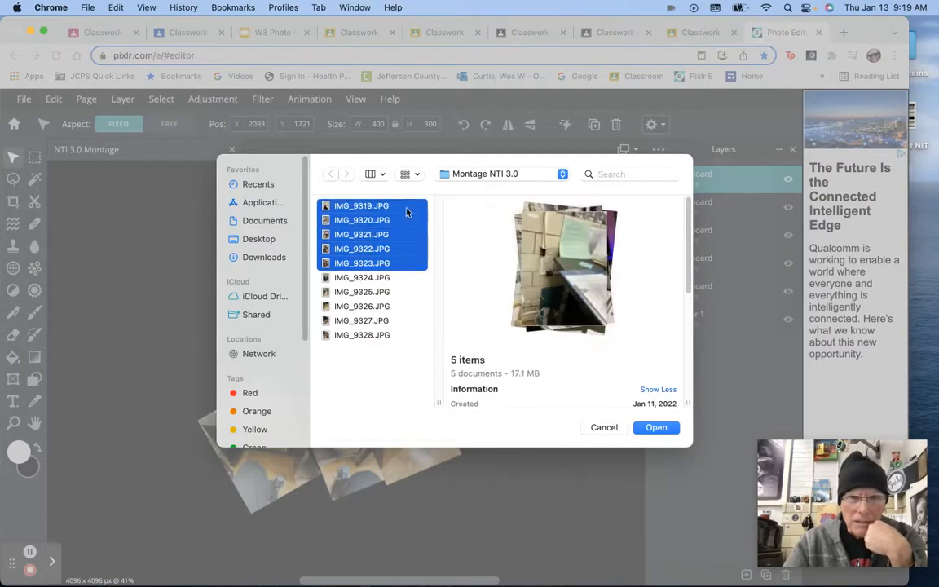
{"action": "left_click", "coordinate": [657, 429]}
- Pre-resize the first opened photo to 400 x 300 px, starting from the Web size preset
{"action": "left_click", "coordinate": [490, 304]}
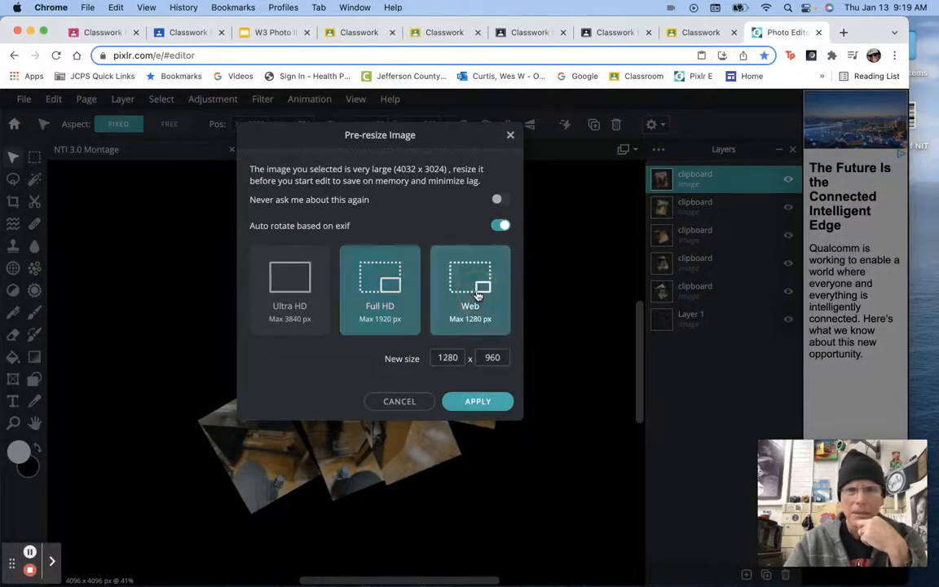
{"action": "left_click", "coordinate": [461, 357]}
{"action": "type", "text": "4"}
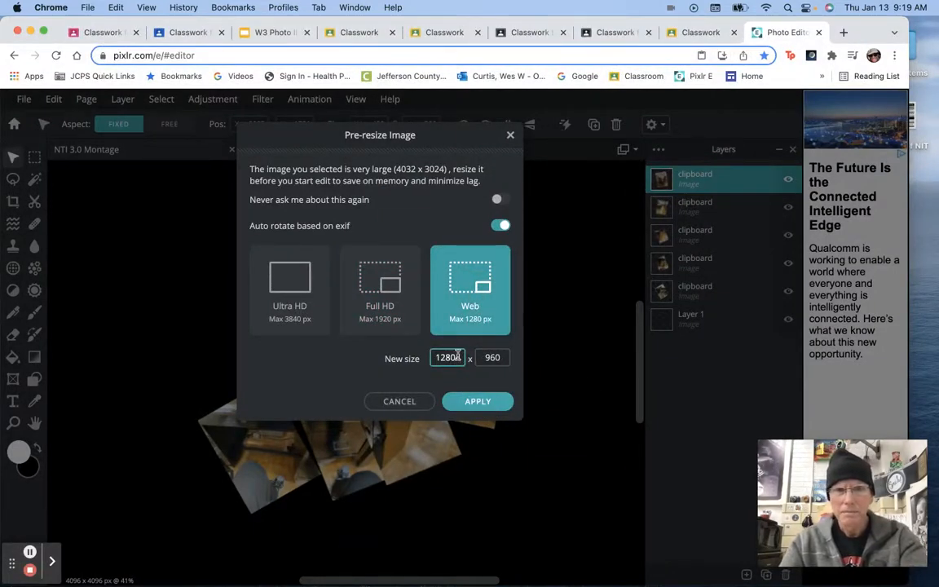
{"action": "double_click", "coordinate": [440, 357]}
{"action": "type", "text": "400"}
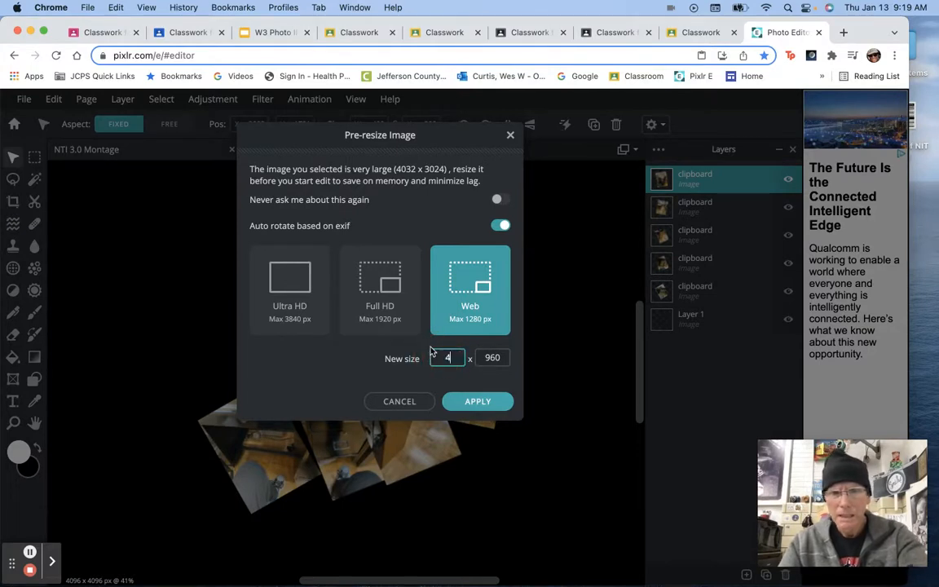
{"action": "double_click", "coordinate": [493, 357]}
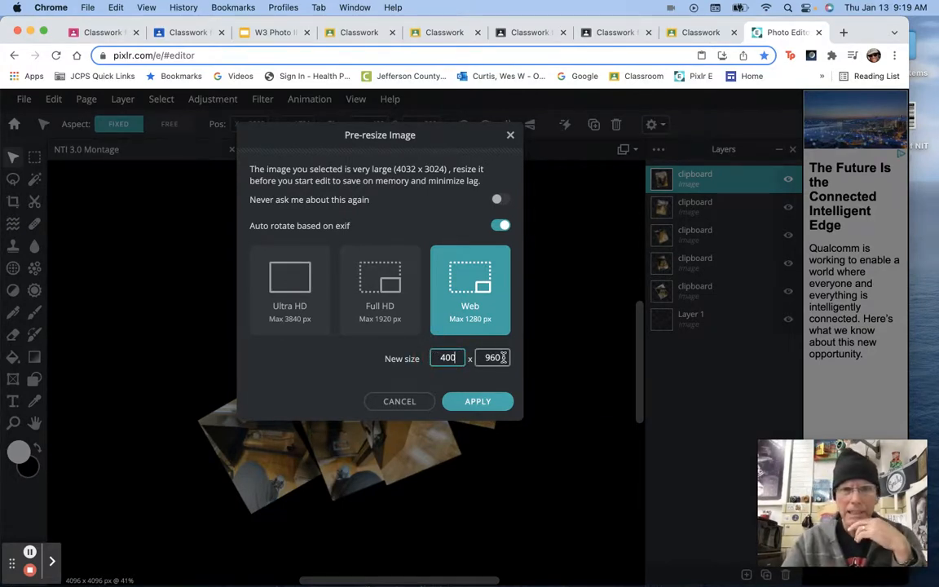
{"action": "type", "text": "300"}
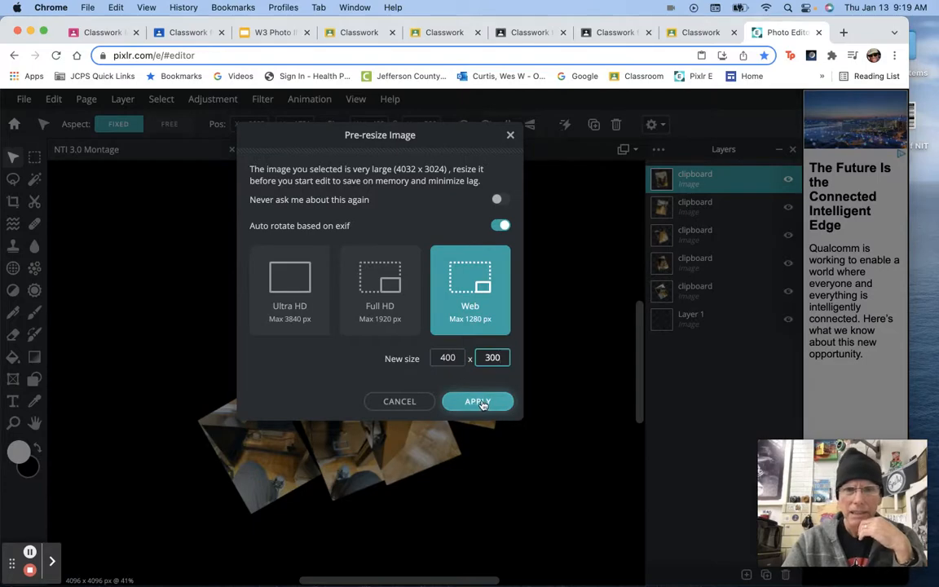
{"action": "left_click", "coordinate": [477, 401]}
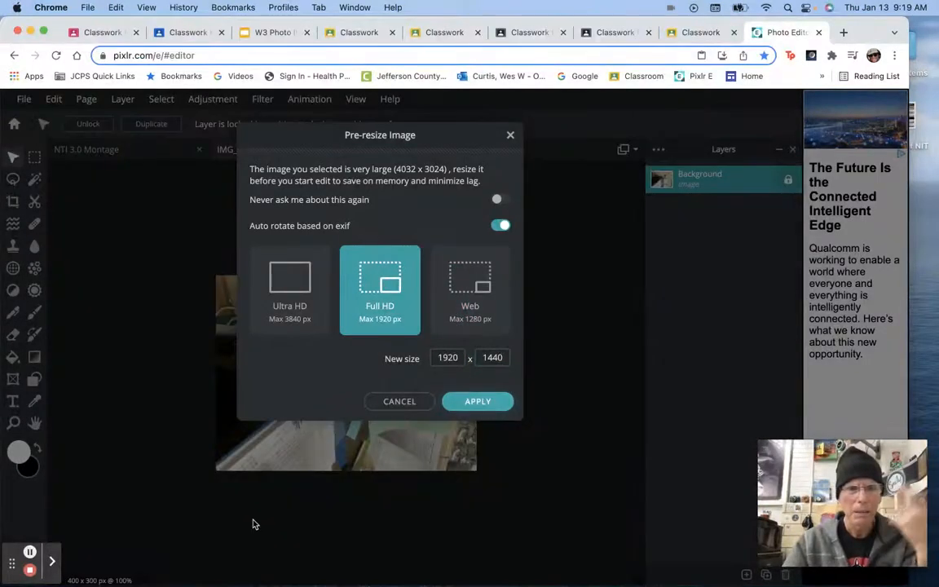
{"action": "left_click", "coordinate": [30, 553]}
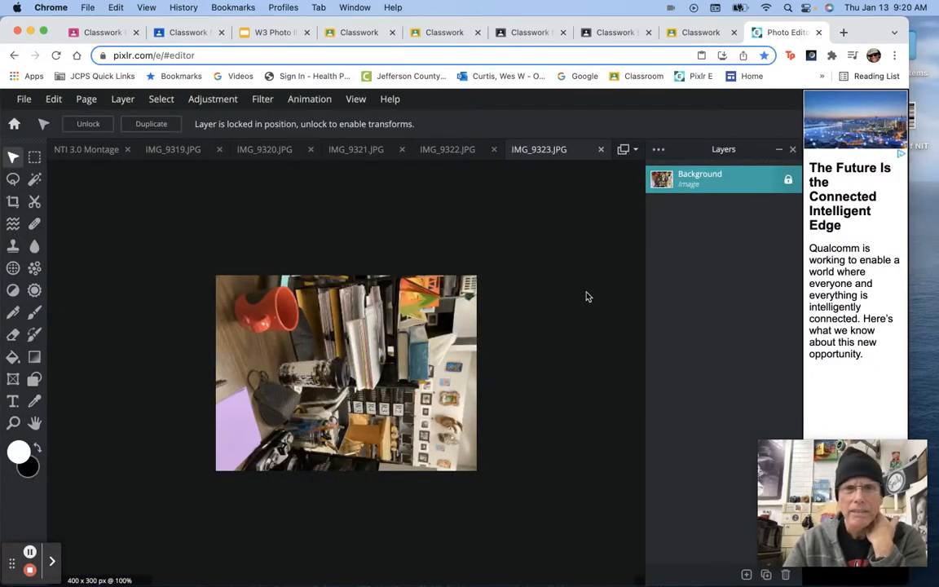
- Copy the entire IMG_9323.JPG photo and paste it into the NTI 3.0 Montage canvas
{"action": "left_click", "coordinate": [533, 156]}
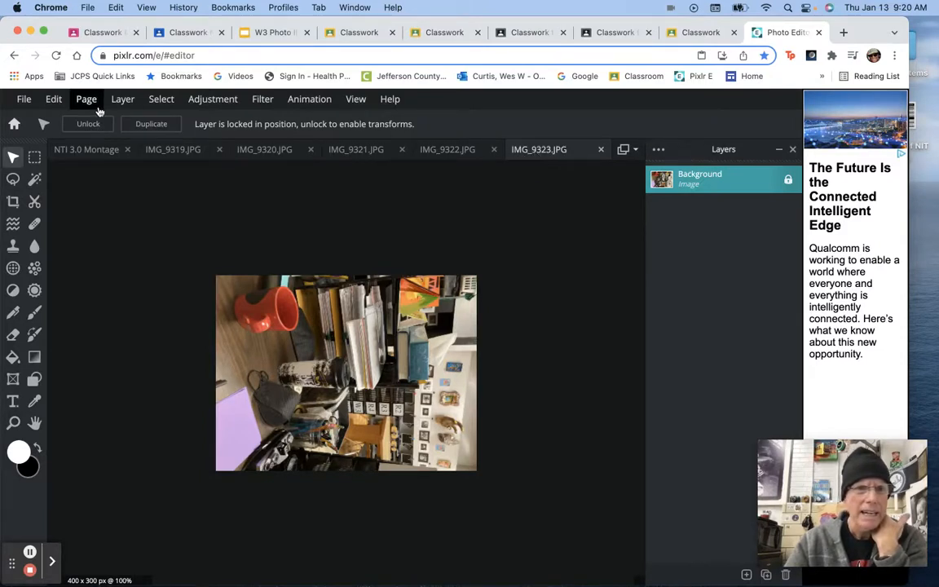
{"action": "left_click", "coordinate": [157, 101]}
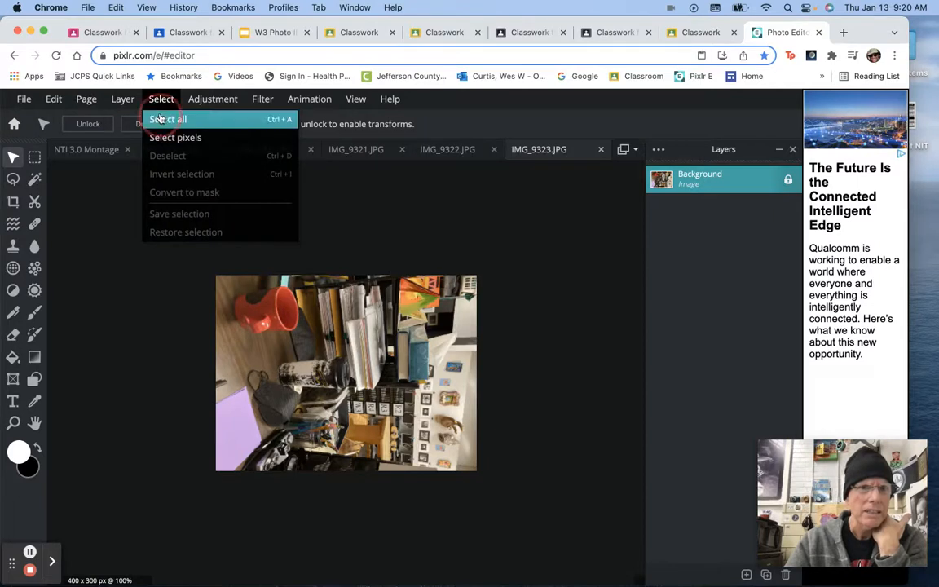
{"action": "left_click", "coordinate": [163, 119]}
{"action": "left_click", "coordinate": [54, 99]}
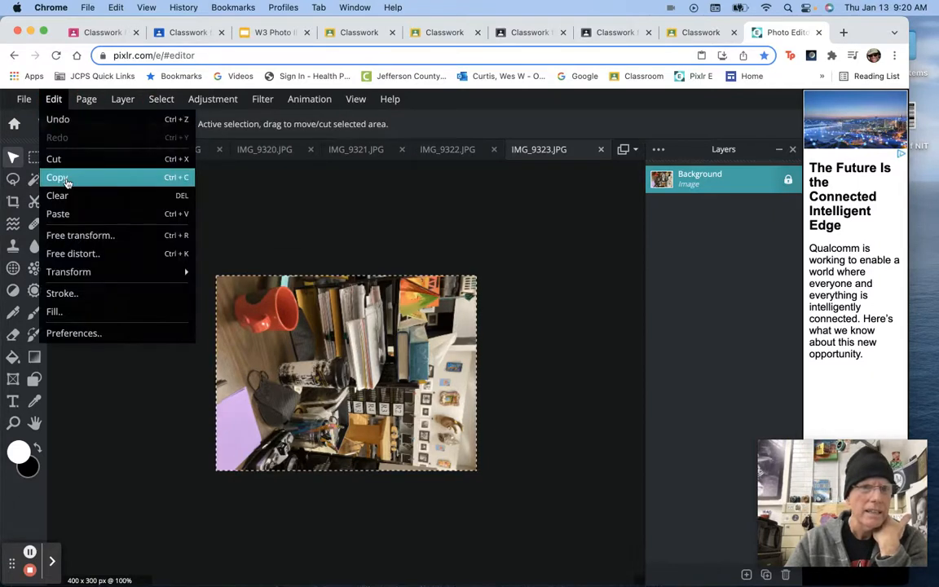
{"action": "left_click", "coordinate": [59, 177]}
{"action": "left_click", "coordinate": [86, 153]}
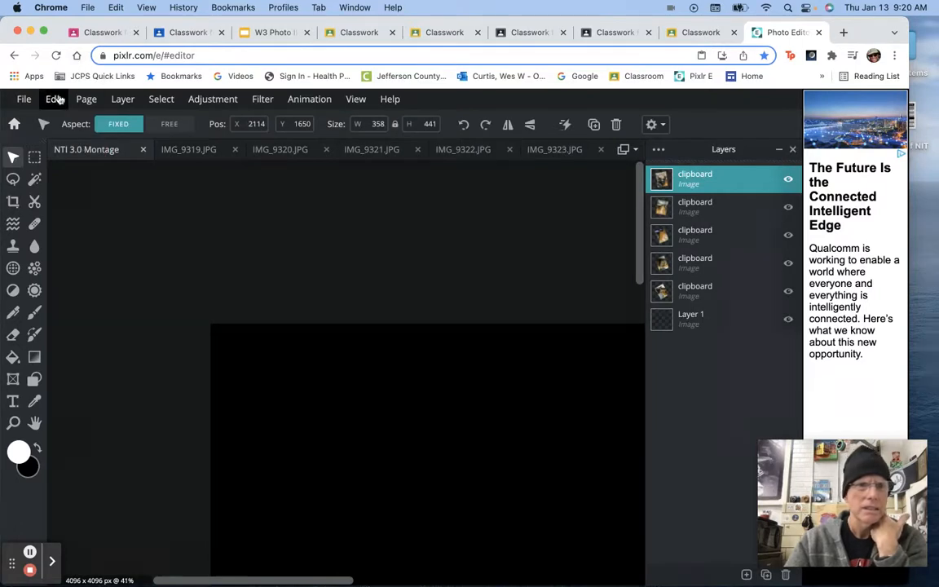
{"action": "left_click", "coordinate": [54, 99]}
{"action": "left_click", "coordinate": [71, 215]}
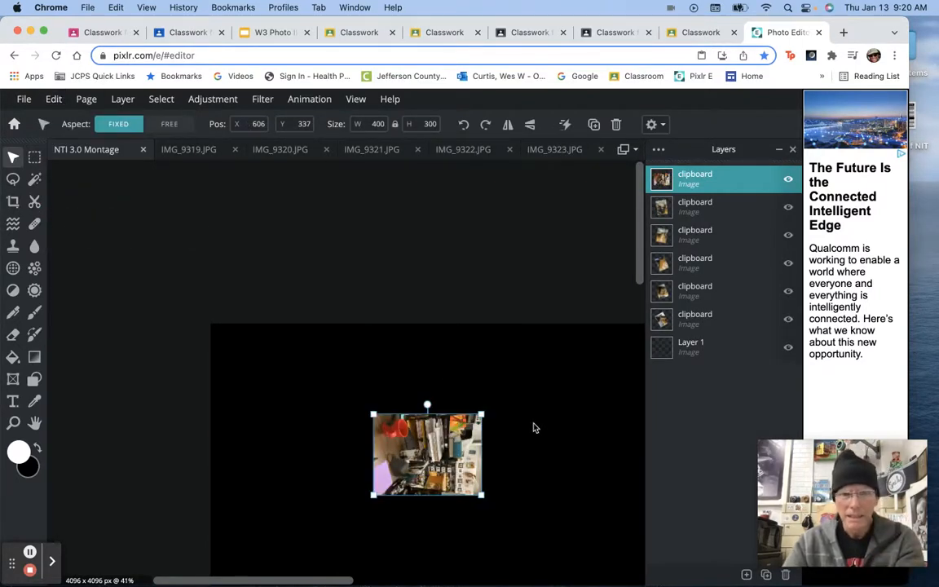
- Rotate the red-mug desk photo about a quarter turn counterclockwise and place it above the cabinet photo, against the bookshelf photo's left edge
{"action": "key", "text": "space"}
{"action": "left_click_drag", "start_coordinate": [521, 413], "coordinate": [297, 223]}
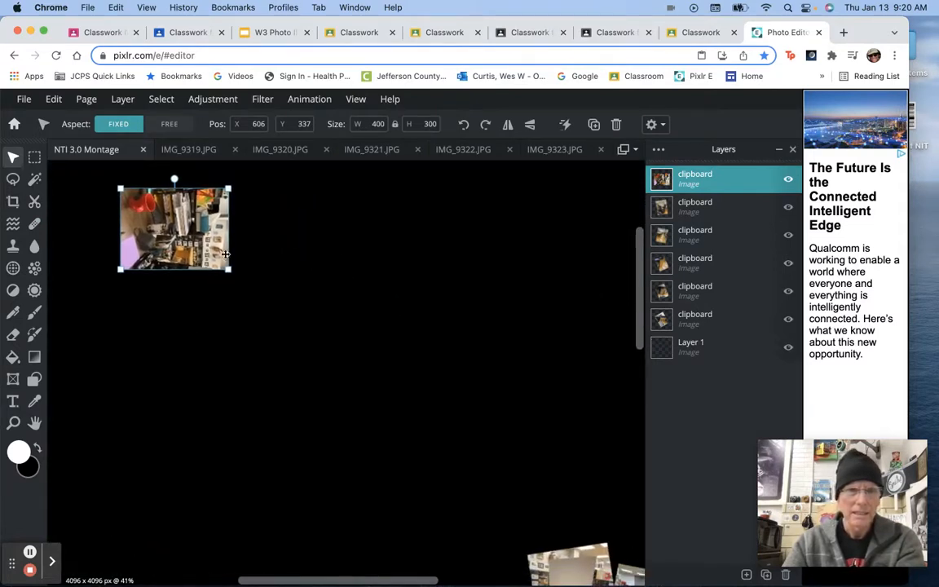
{"action": "left_click_drag", "start_coordinate": [204, 235], "coordinate": [510, 485]}
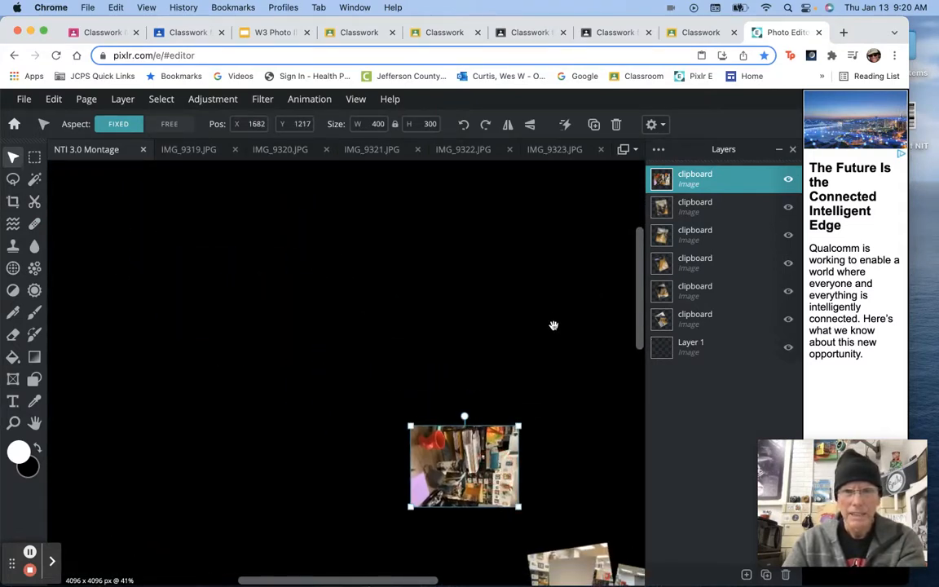
{"action": "key", "text": "space"}
{"action": "left_click_drag", "start_coordinate": [553, 325], "coordinate": [369, 163]}
{"action": "left_click_drag", "start_coordinate": [277, 248], "coordinate": [157, 378]}
{"action": "left_click_drag", "start_coordinate": [274, 391], "coordinate": [329, 411]}
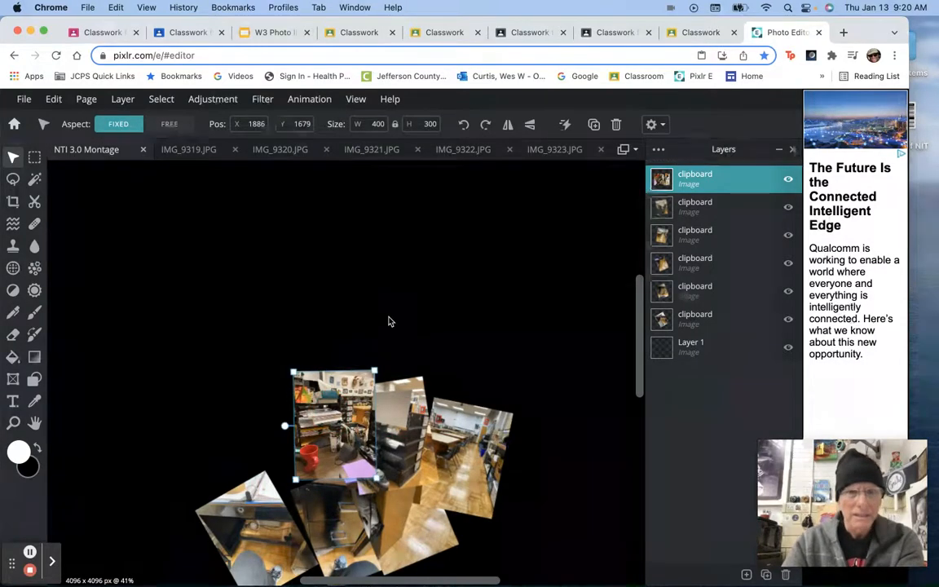
- Close the IMG_9323.JPG image
{"action": "left_click", "coordinate": [554, 151]}
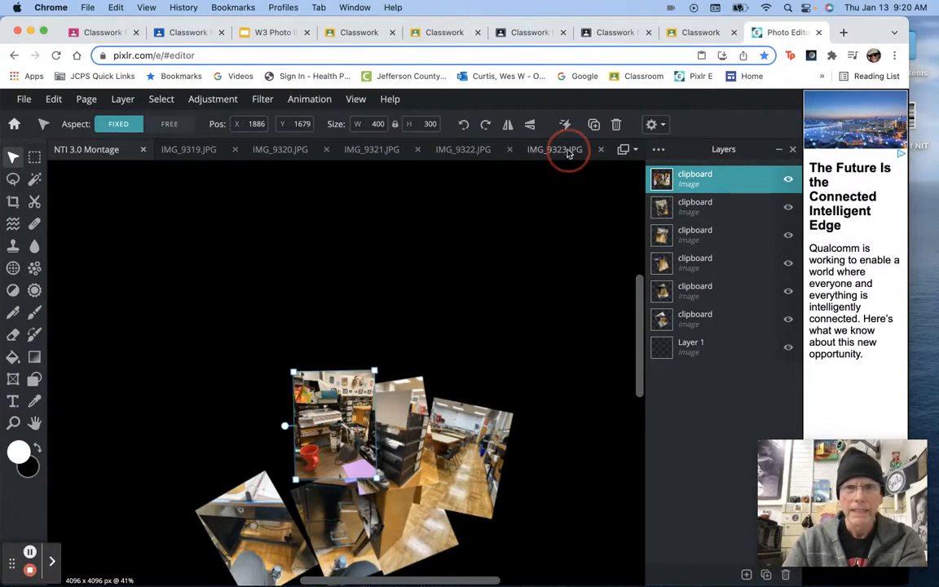
{"action": "left_click", "coordinate": [602, 151]}
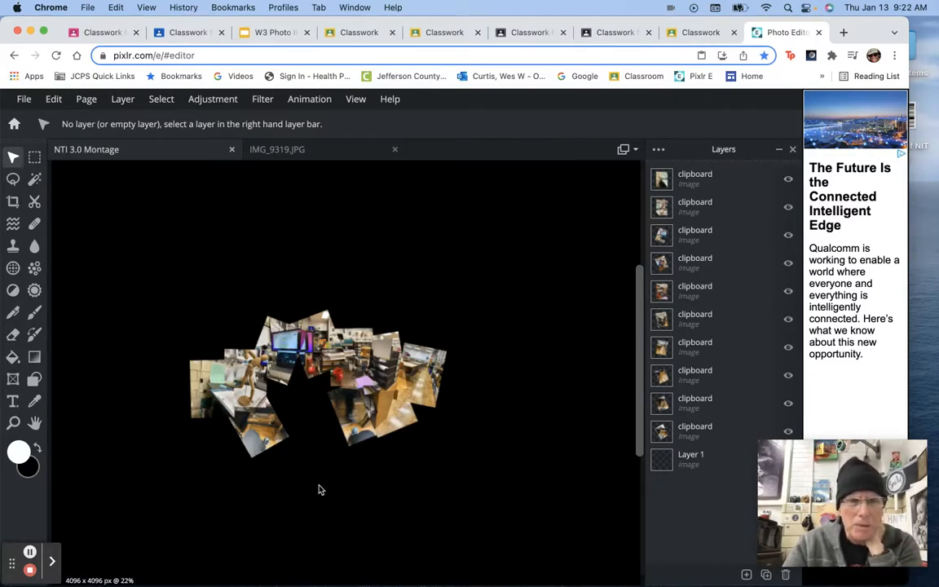
- Frame a crop of about 2278 x 1586 px around the cluster of photos on the NTI 3.0 Montage canvas
{"action": "scroll", "coordinate": [390, 502], "scroll_direction": "down", "scroll_amount": 3}
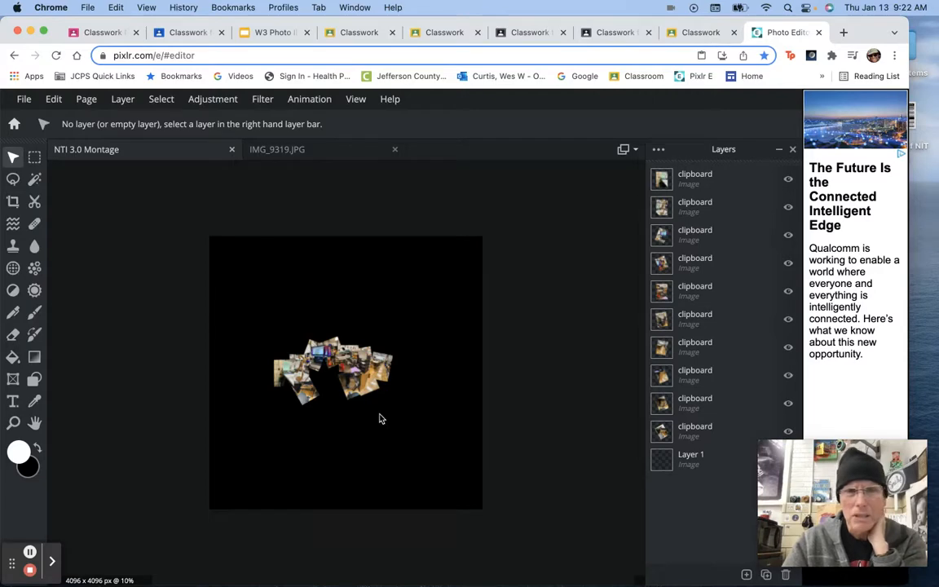
{"action": "left_click", "coordinate": [12, 203]}
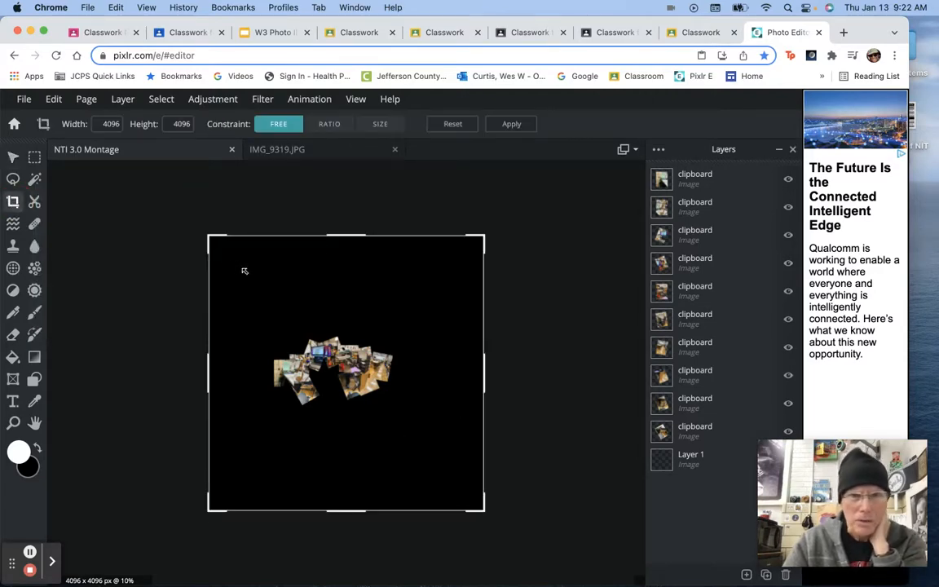
{"action": "left_click_drag", "start_coordinate": [339, 238], "coordinate": [348, 320]}
{"action": "left_click_drag", "start_coordinate": [213, 409], "coordinate": [254, 398]}
{"action": "left_click_drag", "start_coordinate": [486, 411], "coordinate": [410, 408]}
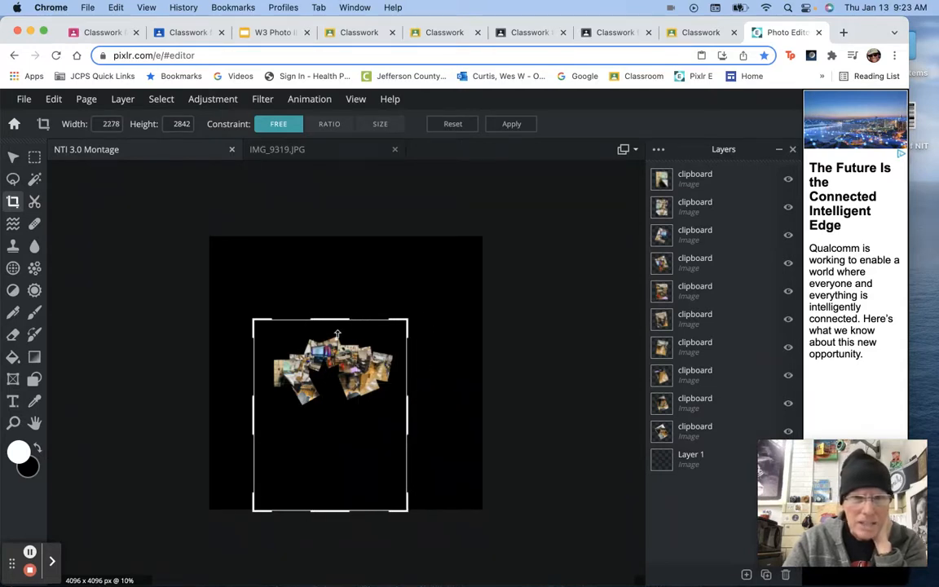
{"action": "left_click_drag", "start_coordinate": [333, 513], "coordinate": [341, 425]}
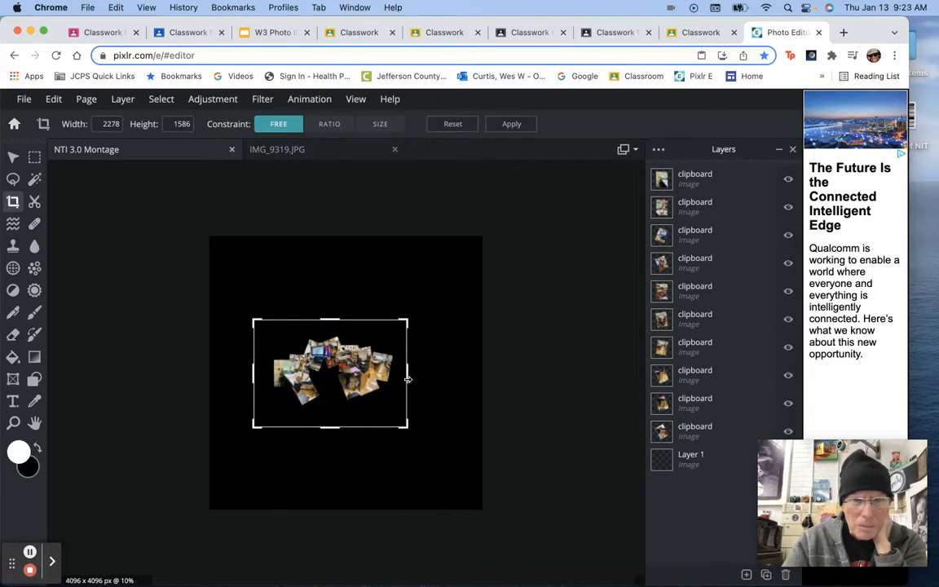
- Enlarge the crop frame around the photos to 2488 x 1718 px and apply the crop
{"action": "left_click_drag", "start_coordinate": [407, 378], "coordinate": [412, 379]}
{"action": "left_click_drag", "start_coordinate": [338, 319], "coordinate": [338, 313]}
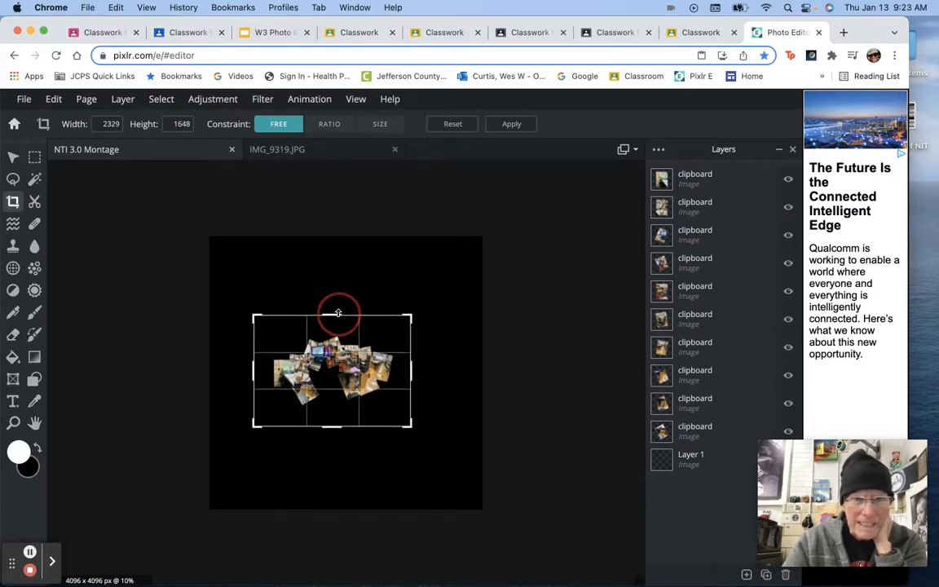
{"action": "left_click_drag", "start_coordinate": [253, 369], "coordinate": [249, 369]}
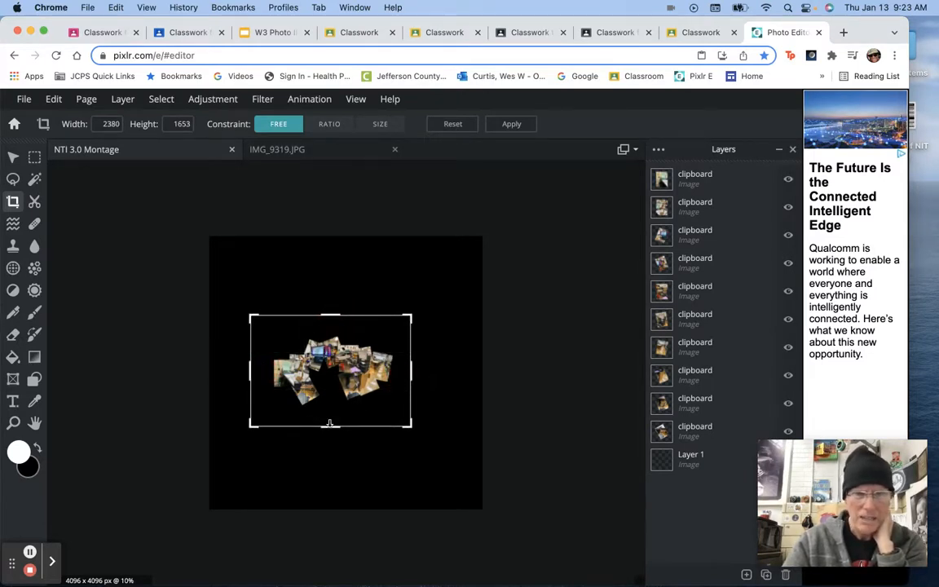
{"action": "left_click_drag", "start_coordinate": [329, 422], "coordinate": [331, 428]}
{"action": "left_click_drag", "start_coordinate": [412, 379], "coordinate": [419, 379]}
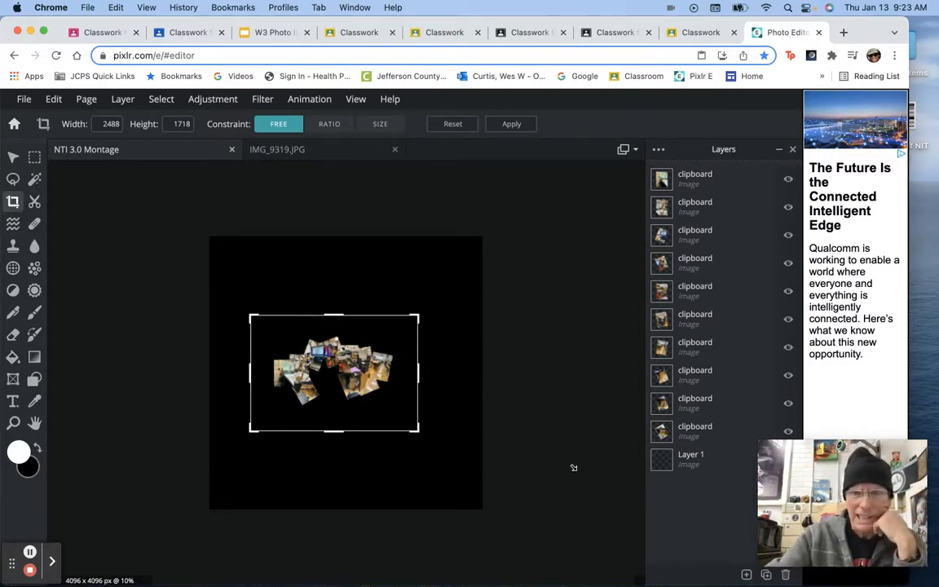
{"action": "key", "text": "Return"}
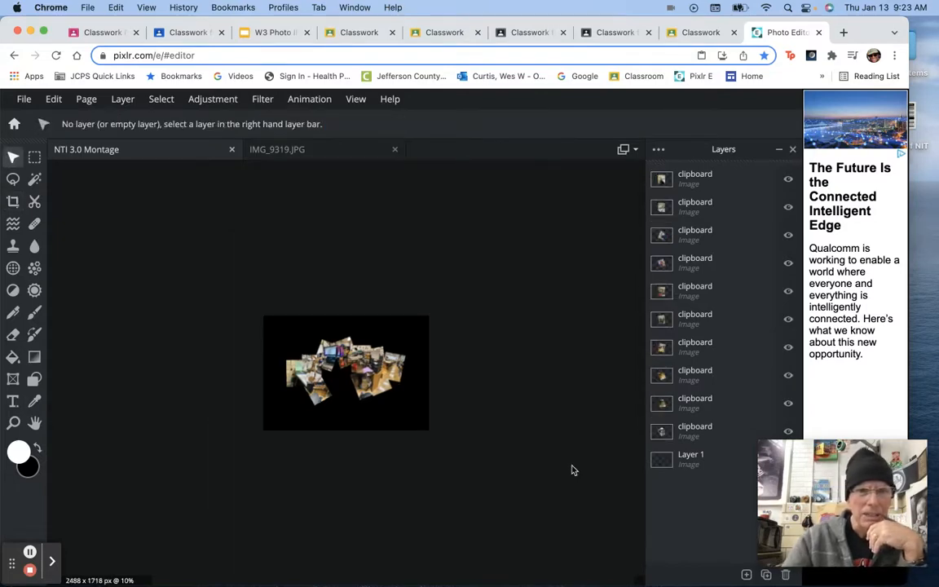
- Nudge the brick-wall photo slightly left to X 318, Y 656, and the bookshelf photo up and left to X 977, Y 295
{"action": "scroll", "coordinate": [410, 390], "scroll_direction": "up", "scroll_amount": 6}
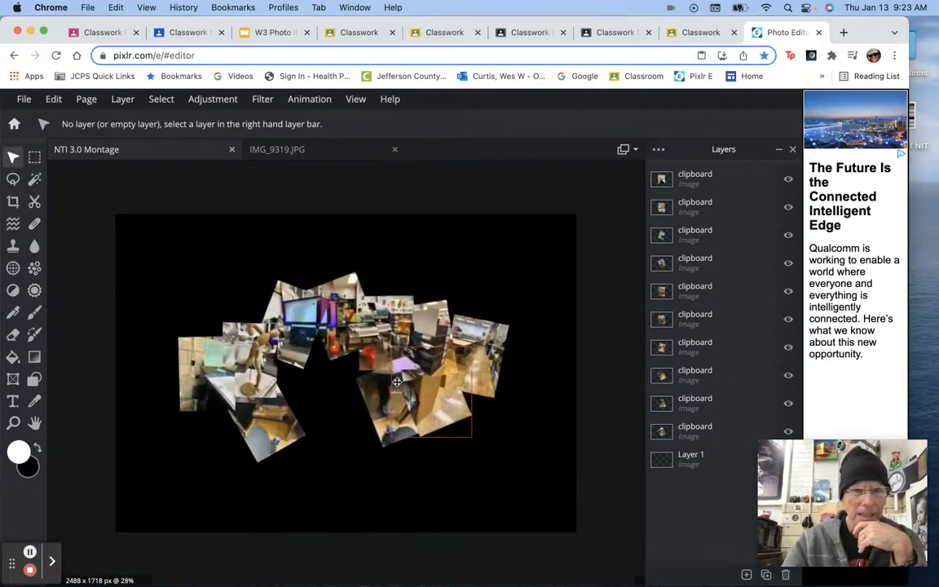
{"action": "scroll", "coordinate": [397, 381], "scroll_direction": "down", "scroll_amount": 2}
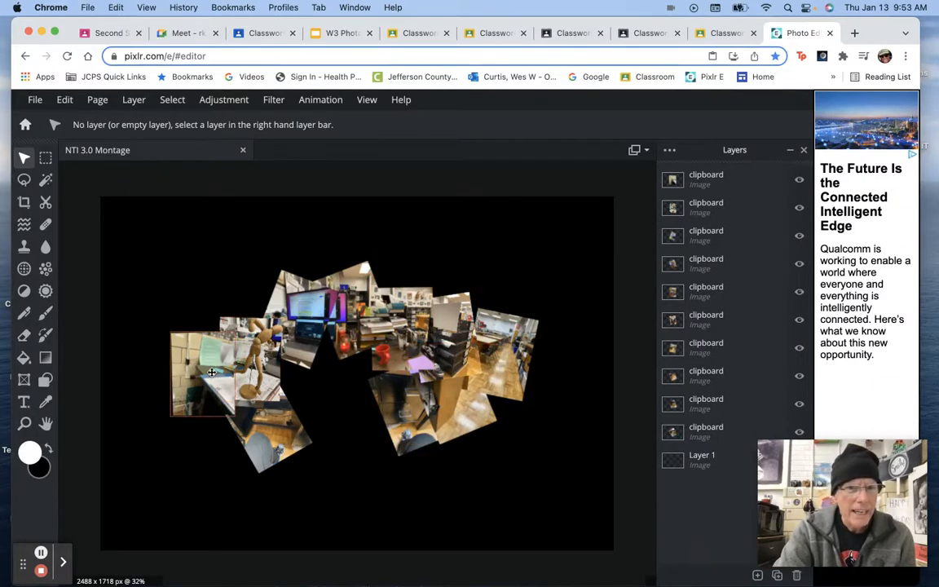
{"action": "left_click_drag", "start_coordinate": [211, 371], "coordinate": [207, 372]}
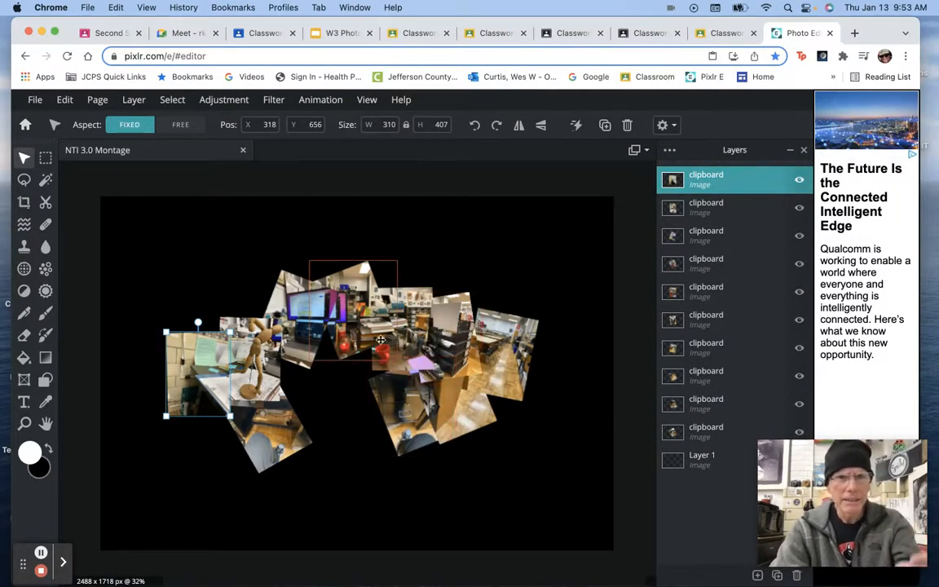
{"action": "left_click", "coordinate": [335, 293]}
{"action": "left_click_drag", "start_coordinate": [362, 321], "coordinate": [361, 321]}
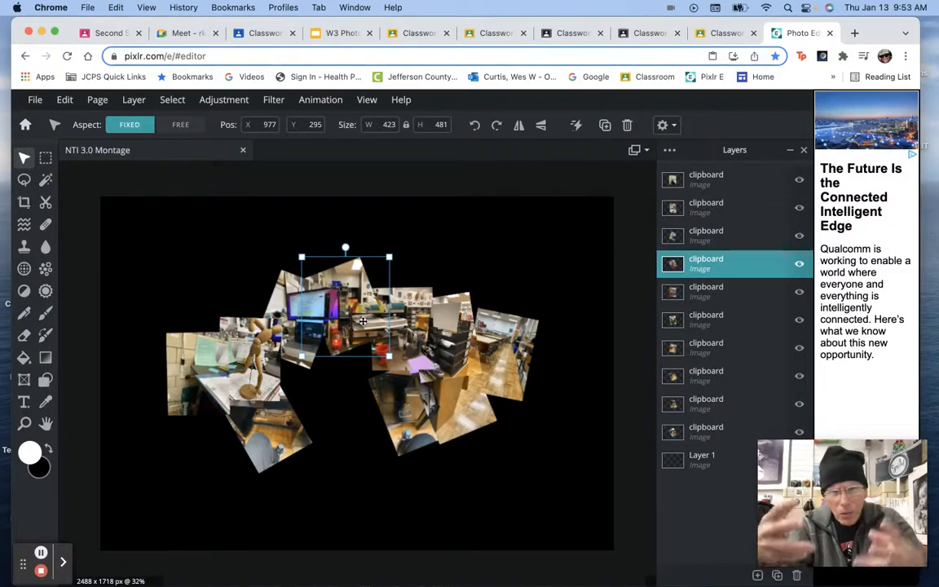
- Send the brick-wall photo one layer backward, behind the wooden-mannequin photo, and undo the reordering
{"action": "scroll", "coordinate": [407, 375], "scroll_direction": "down", "scroll_amount": 3}
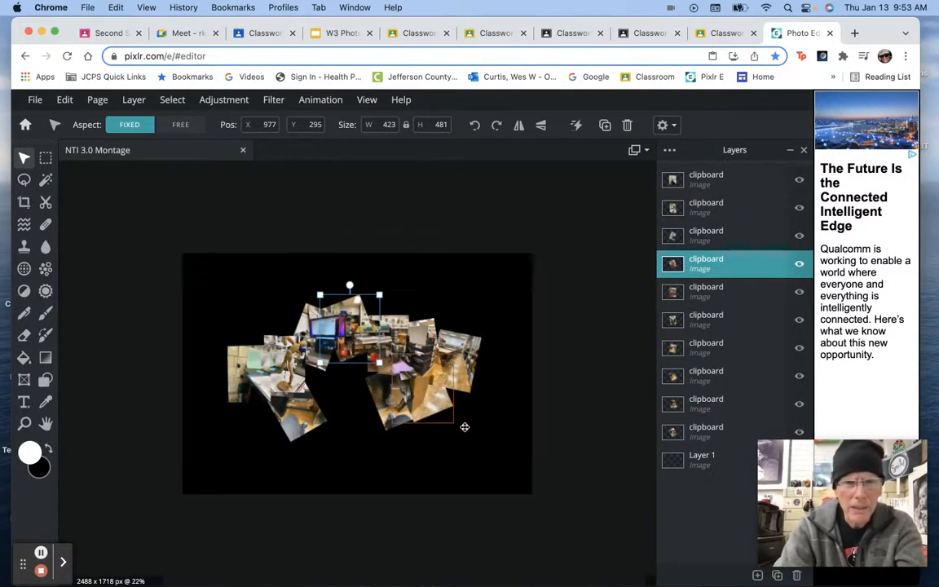
{"action": "scroll", "coordinate": [466, 426], "scroll_direction": "up", "scroll_amount": 6}
{"action": "scroll", "coordinate": [437, 414], "scroll_direction": "up", "scroll_amount": 3}
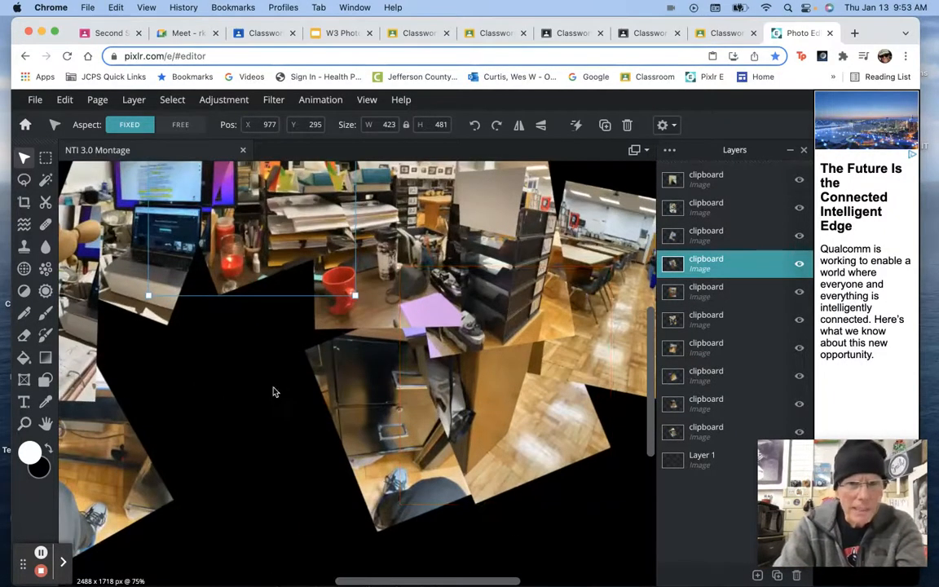
{"action": "left_click_drag", "start_coordinate": [247, 379], "coordinate": [513, 410]}
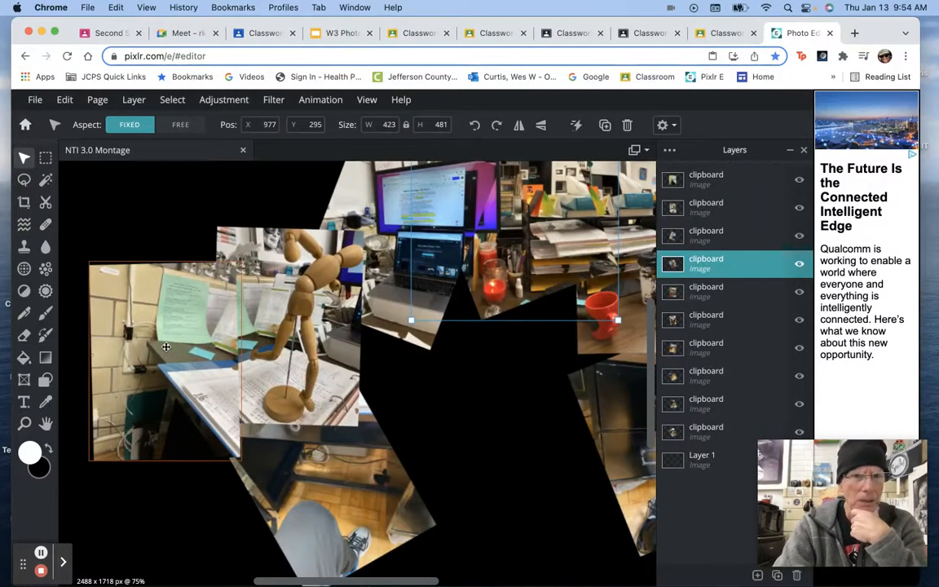
{"action": "left_click", "coordinate": [165, 347]}
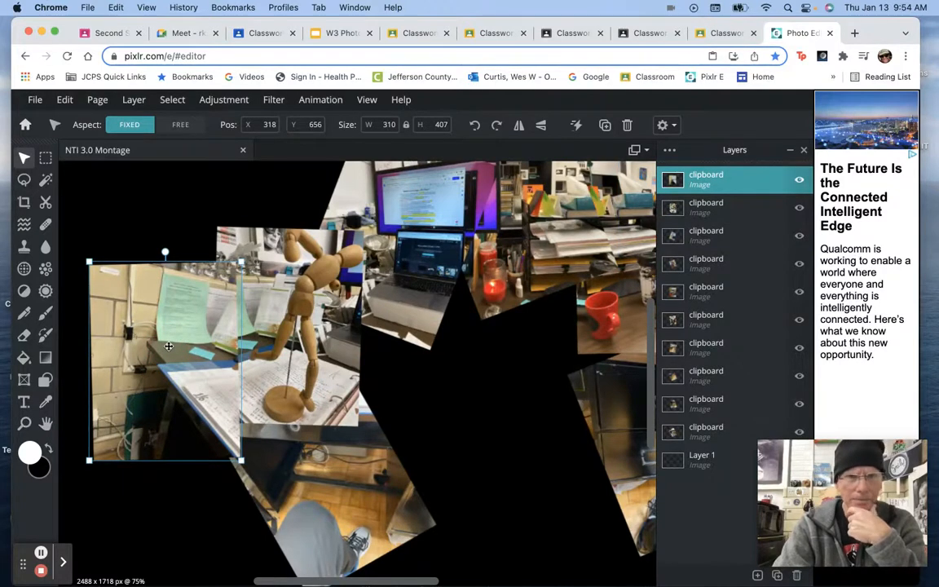
{"action": "left_click", "coordinate": [137, 99]}
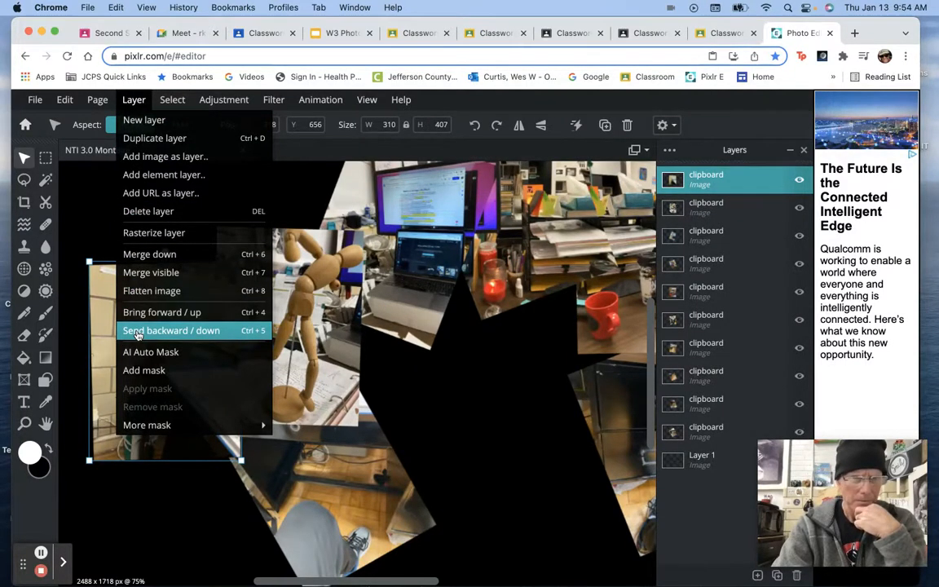
{"action": "left_click", "coordinate": [137, 332]}
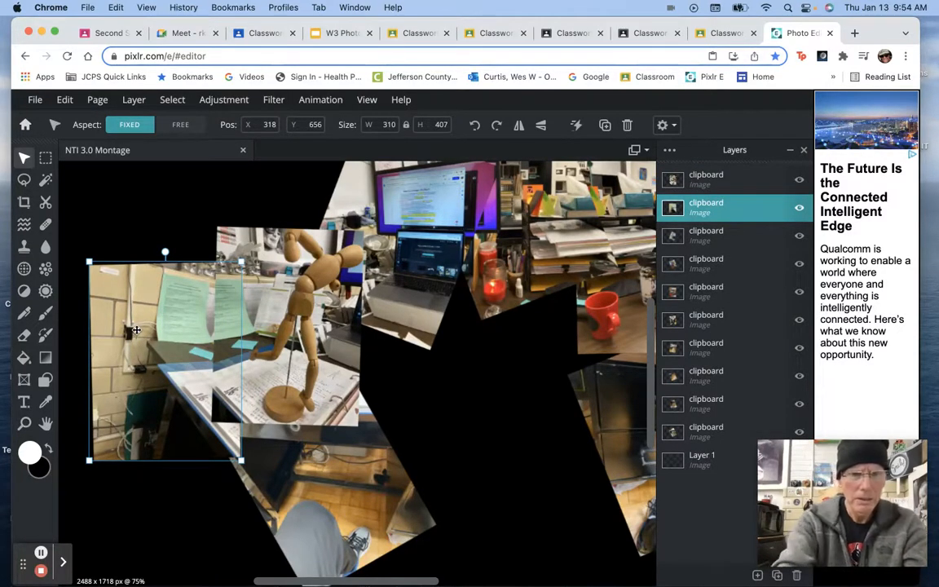
{"action": "key", "text": "super+z"}
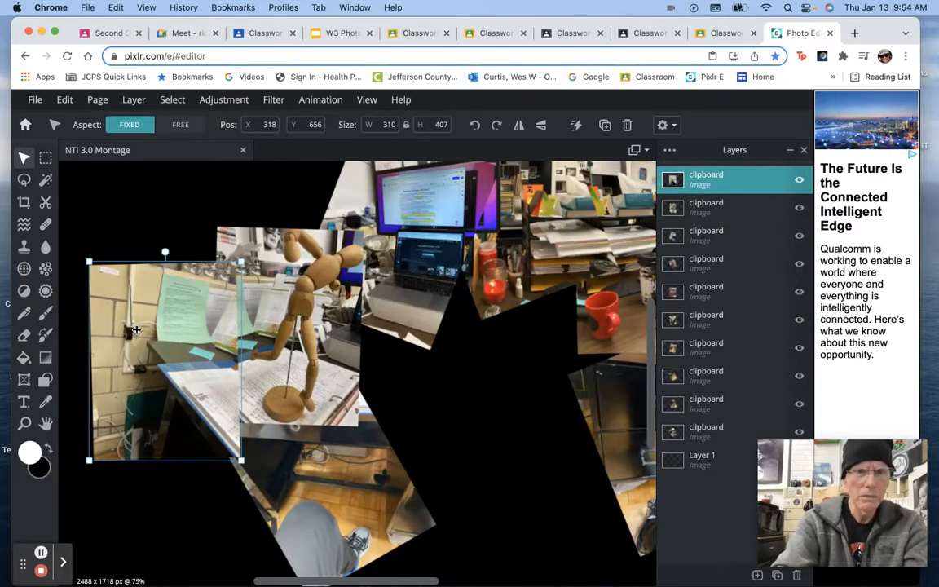
- Bring the under-desk photo with the knee and shoe forward to the very top of the layer stack
{"action": "left_click", "coordinate": [359, 493]}
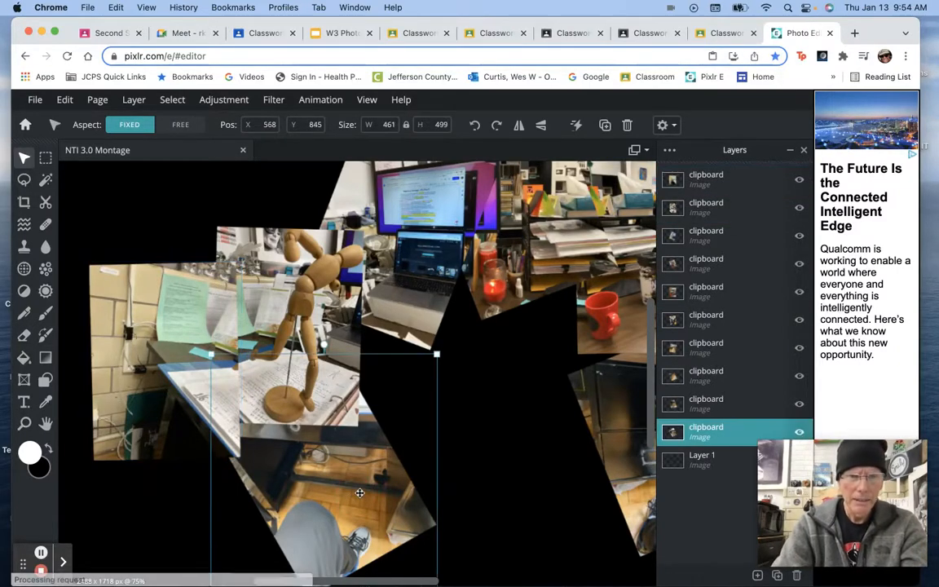
{"action": "key", "text": "super+bracketright"}
{"action": "key", "text": "super+bracketright"}
{"action": "key", "text": "super+bracketright"}
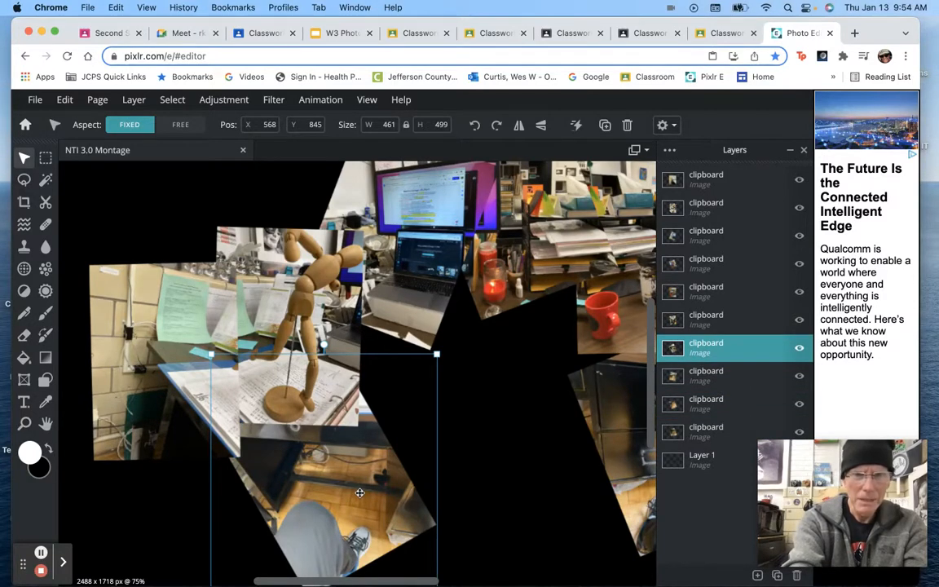
{"action": "key", "text": "super+bracketright"}
{"action": "key", "text": "super+bracketright"}
{"action": "key", "text": "super+bracketright"}
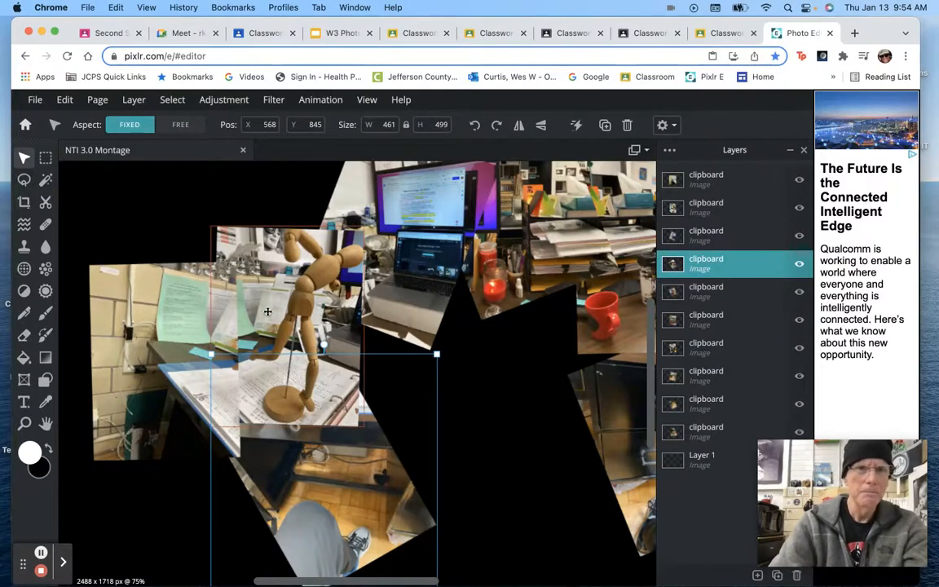
{"action": "left_click", "coordinate": [133, 99]}
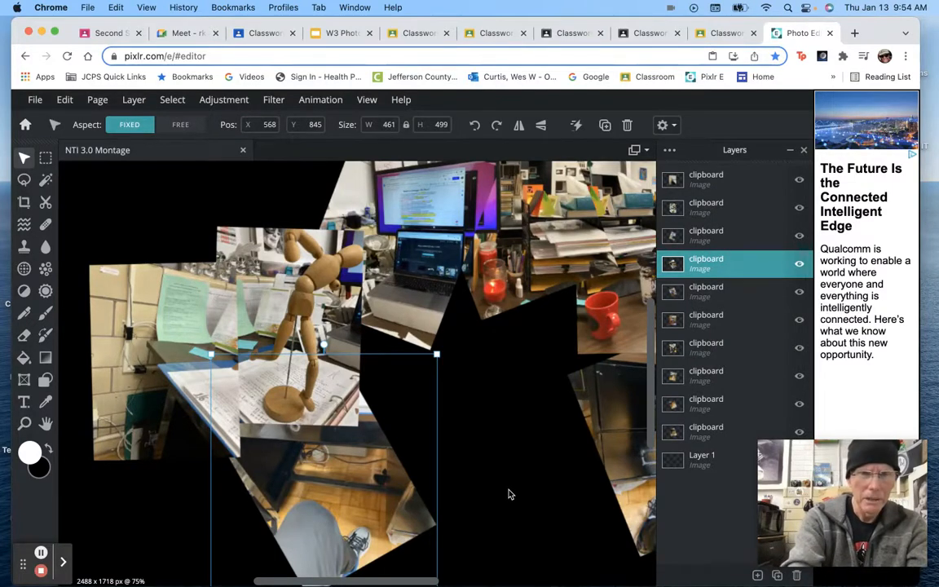
{"action": "key", "text": "super+bracketright"}
{"action": "key", "text": "super+bracketright"}
{"action": "key", "text": "super+bracketright"}
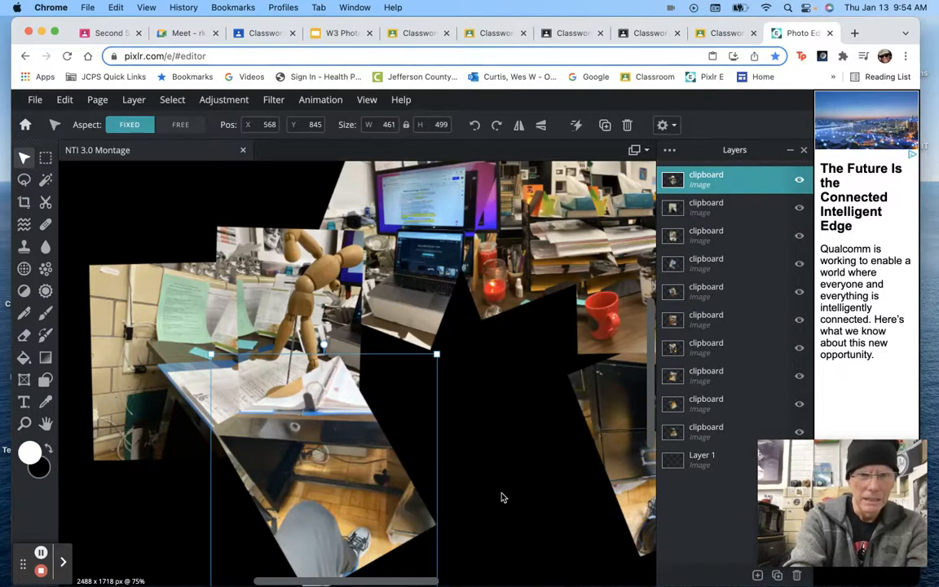
- Send the under-desk photo backward to third place in the layer stack, beneath the wooden-mannequin photo
{"action": "key", "text": "super+bracketleft"}
{"action": "key", "text": "super+bracketleft"}
{"action": "key", "text": "super+bracketright"}
{"action": "key", "text": "super+bracketright"}
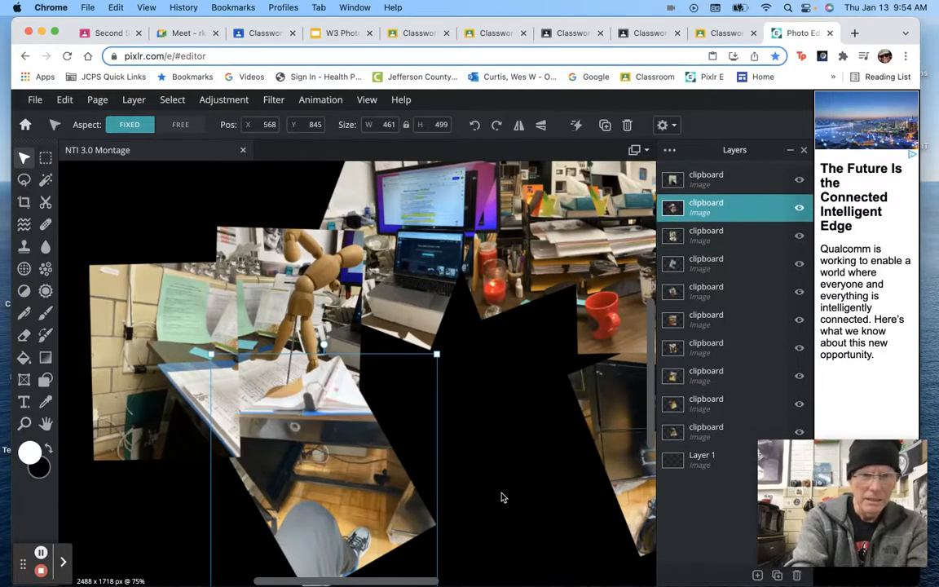
{"action": "key", "text": "super+bracketleft"}
{"action": "key", "text": "super+bracketleft"}
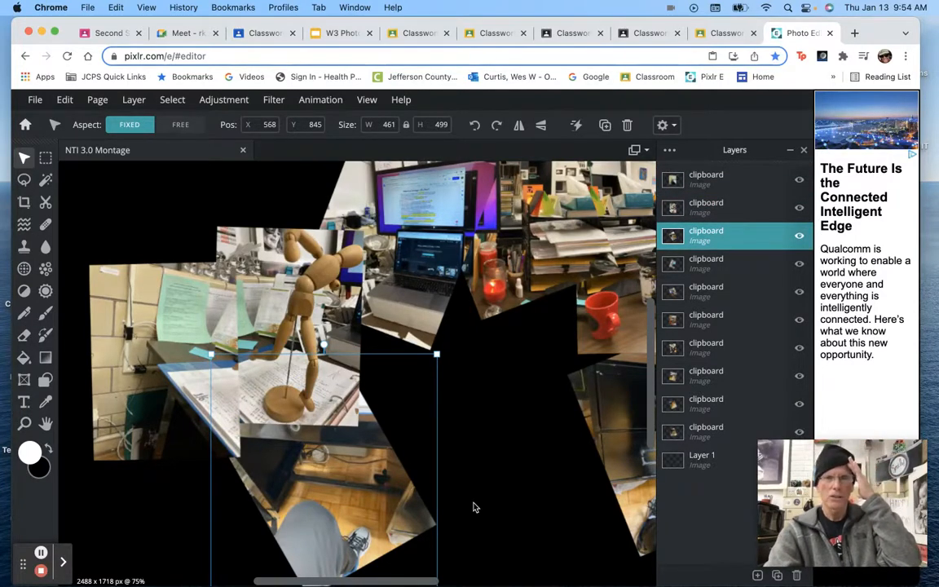
{"action": "left_click", "coordinate": [134, 101]}
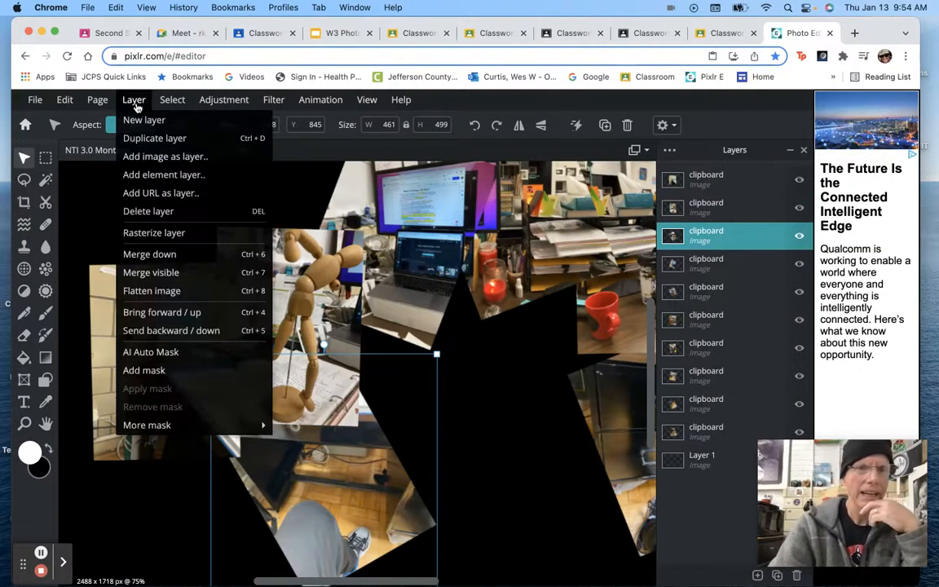
- Apply a white inner glow of 10 px size, 50% feather and 100% opacity to the classroom photo with tables and chairs
{"action": "scroll", "coordinate": [478, 506], "scroll_direction": "down", "scroll_amount": 3}
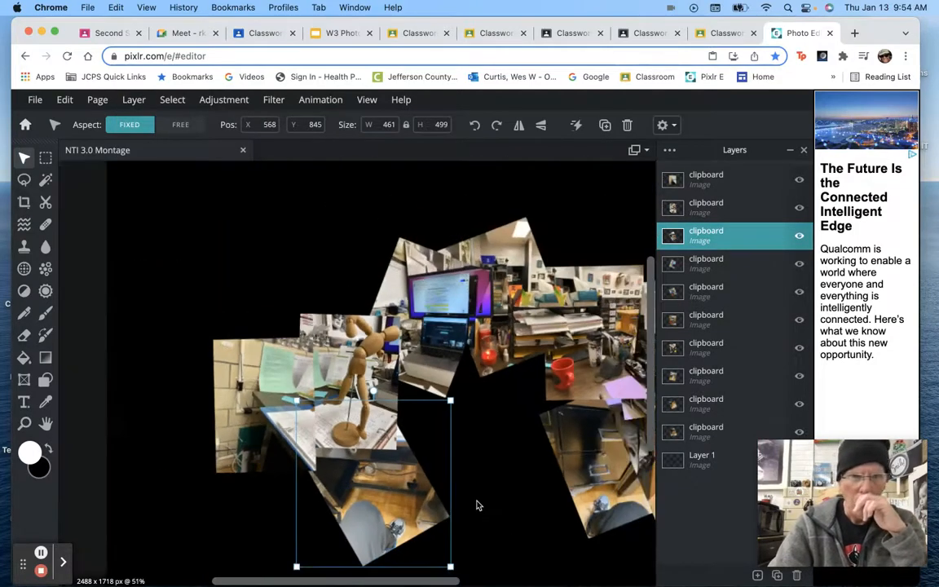
{"action": "scroll", "coordinate": [477, 504], "scroll_direction": "down", "scroll_amount": 2}
{"action": "scroll", "coordinate": [477, 503], "scroll_direction": "up", "scroll_amount": 4}
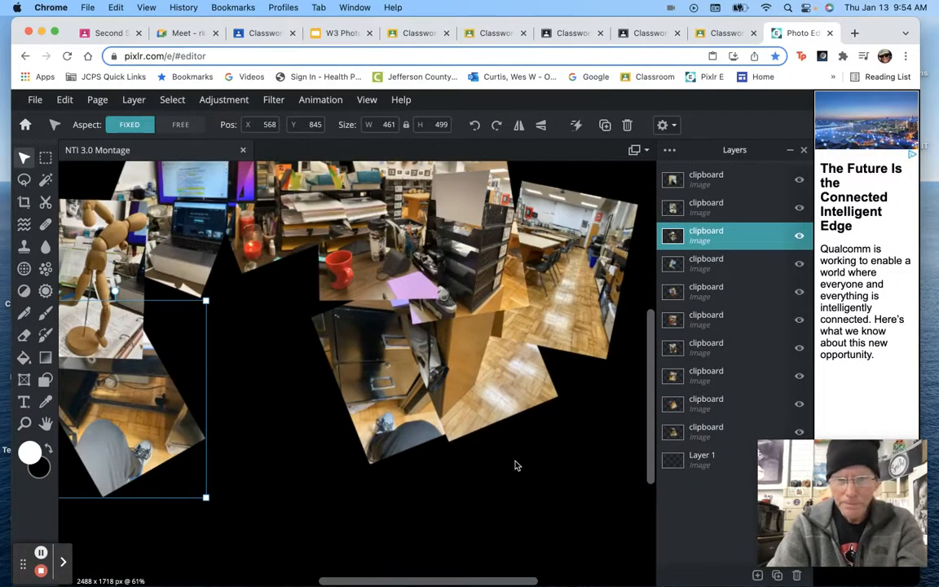
{"action": "left_click_drag", "start_coordinate": [519, 448], "coordinate": [425, 530]}
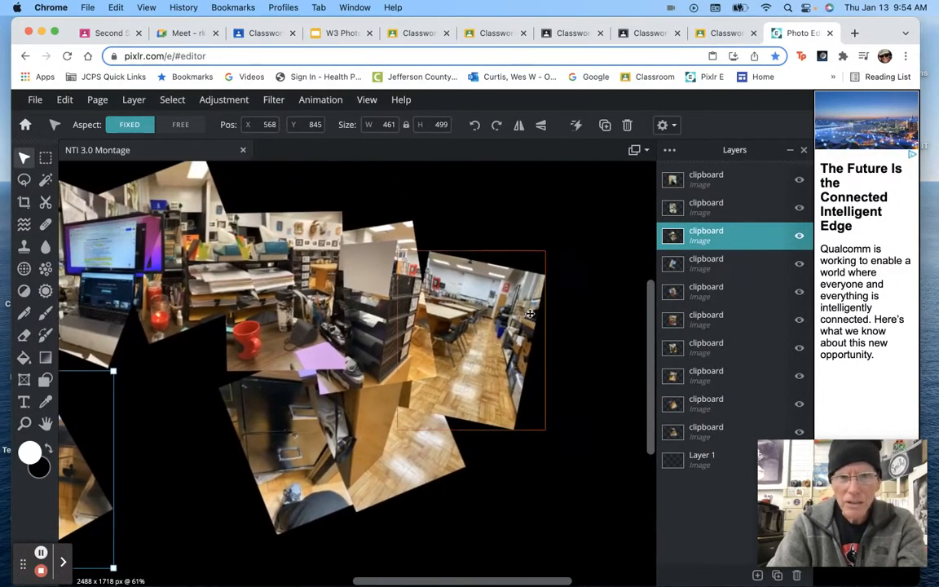
{"action": "left_click", "coordinate": [479, 333]}
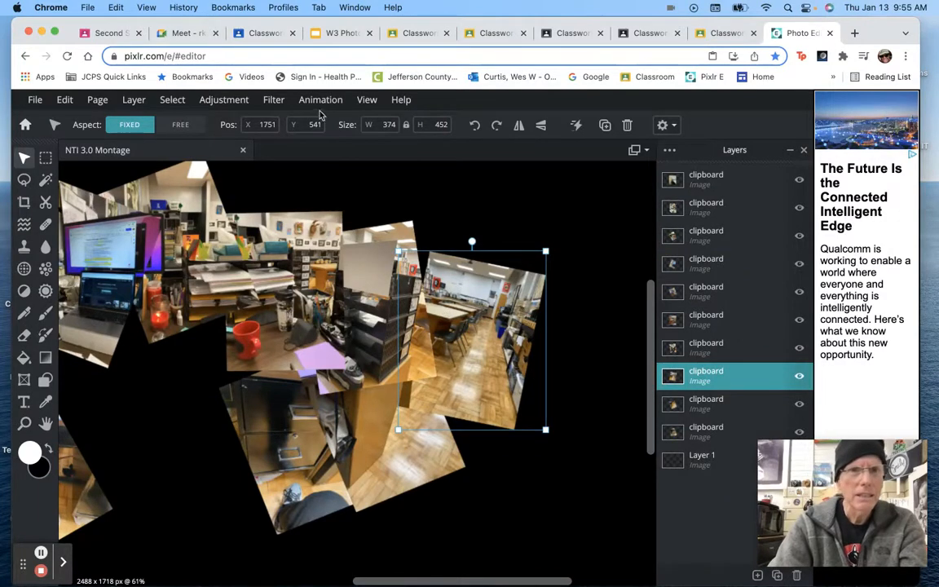
{"action": "left_click", "coordinate": [274, 101]}
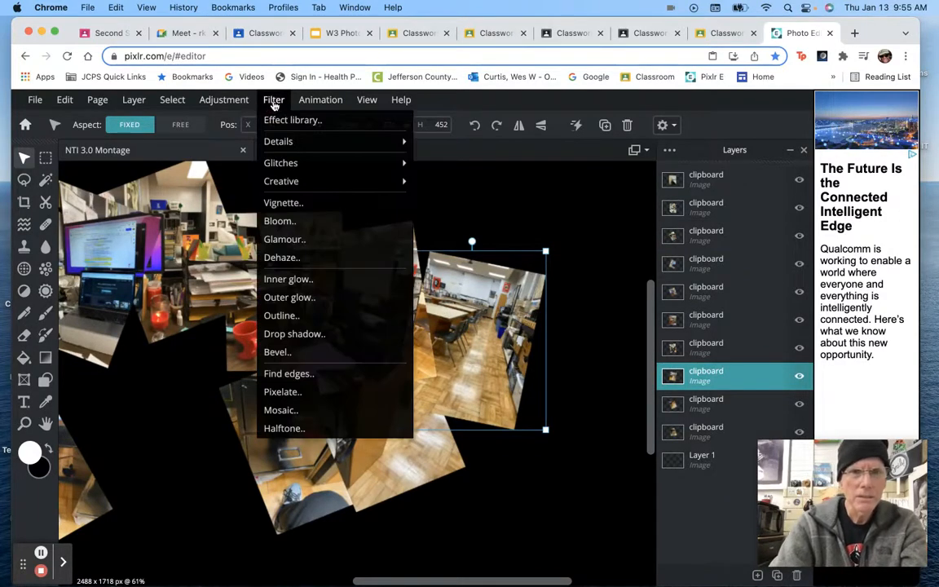
{"action": "left_click", "coordinate": [274, 101]}
{"action": "left_click", "coordinate": [273, 101]}
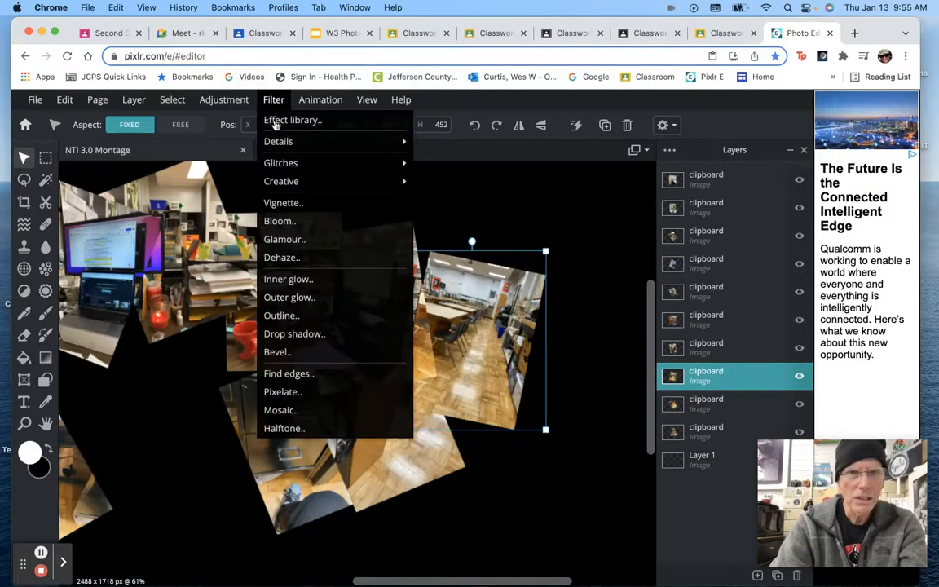
{"action": "left_click", "coordinate": [286, 282]}
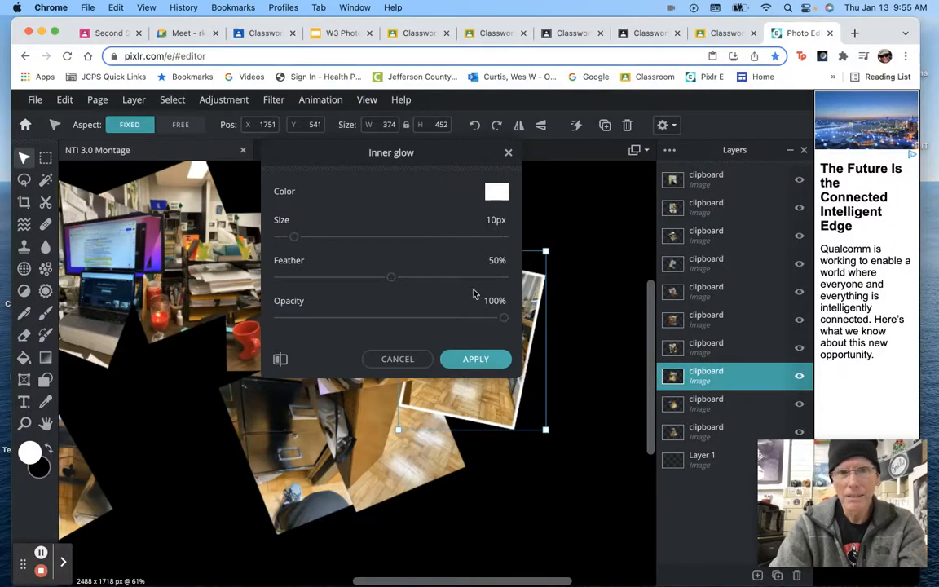
{"action": "left_click", "coordinate": [500, 263]}
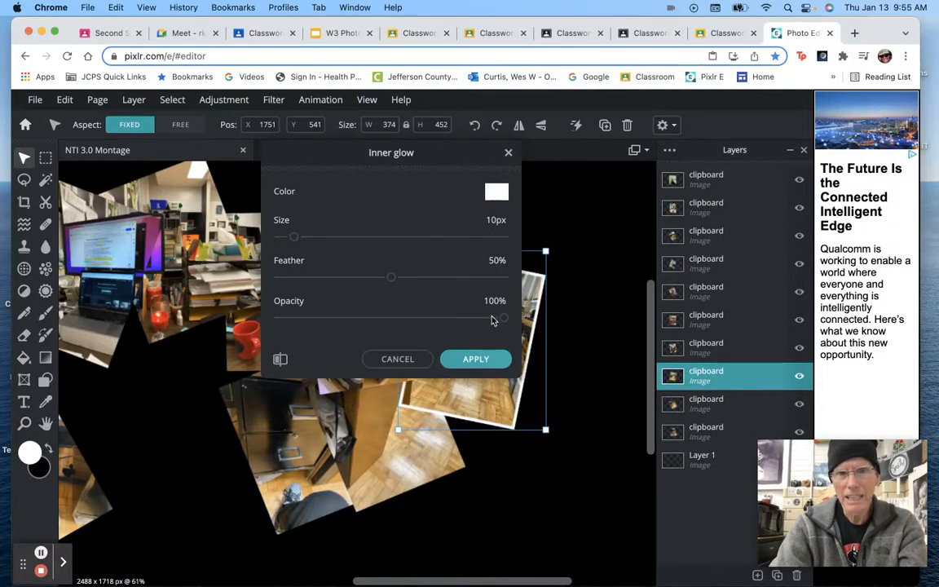
{"action": "left_click", "coordinate": [477, 359]}
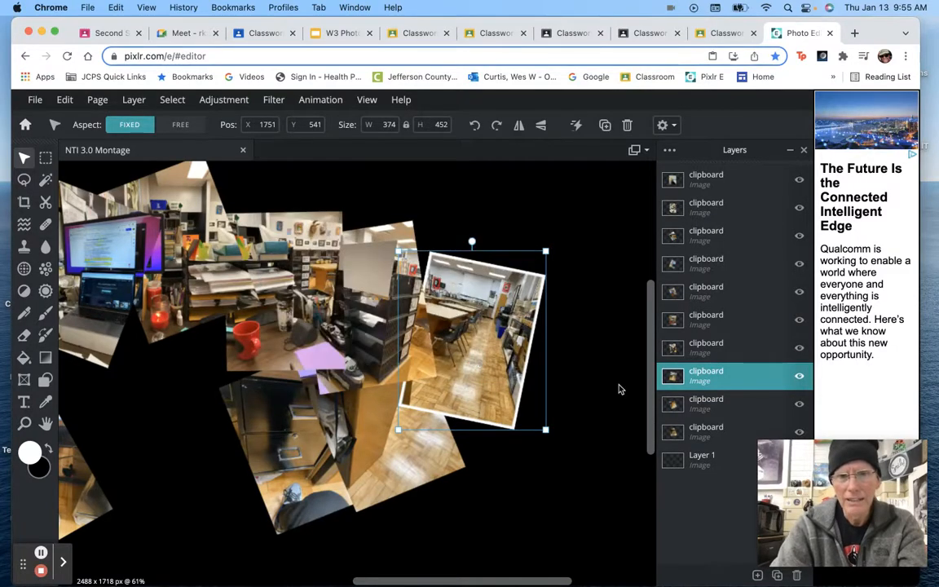
- Apply the same white inner glow, 10 px with 50% feather and 100% opacity, to the parquet-floor photo below the classroom photo
{"action": "left_click", "coordinate": [375, 455]}
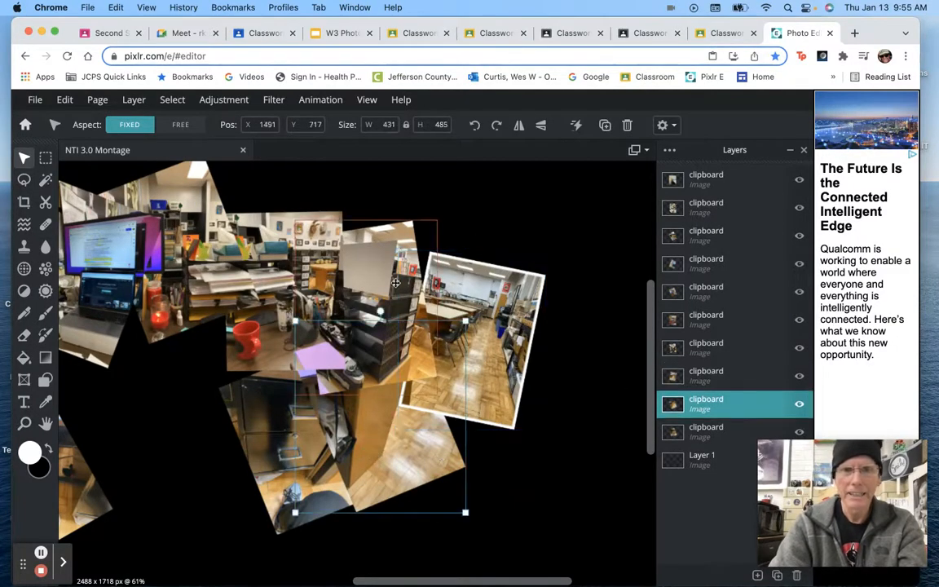
{"action": "left_click", "coordinate": [273, 100]}
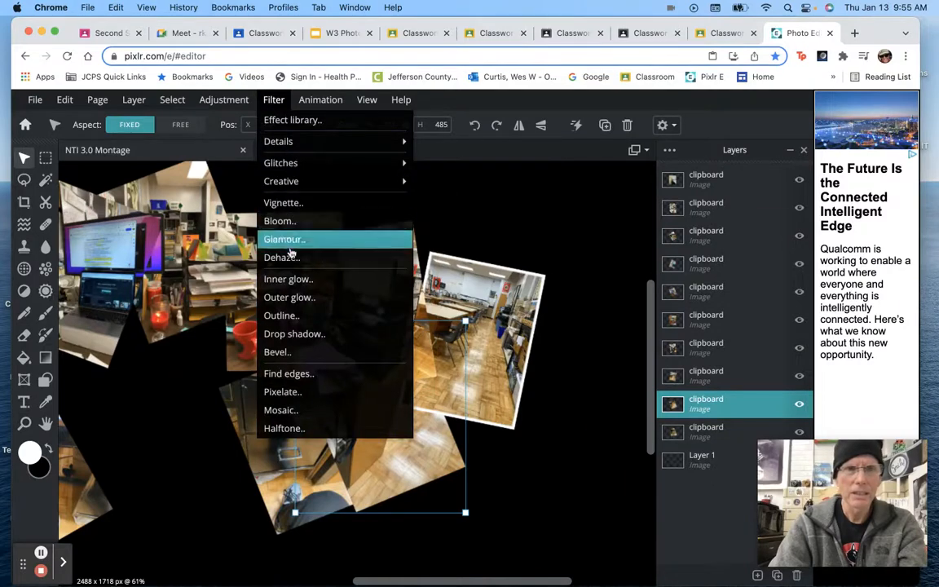
{"action": "left_click", "coordinate": [287, 280]}
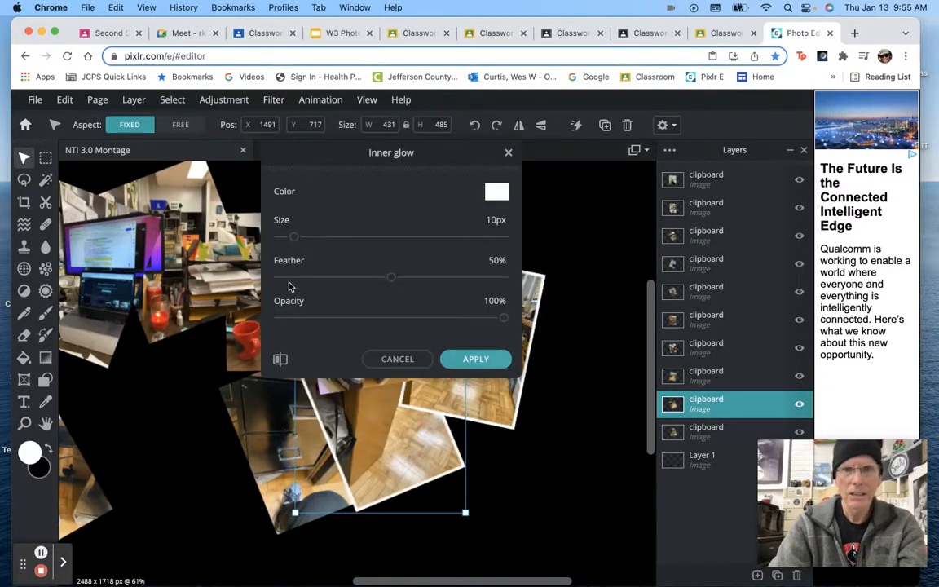
{"action": "left_click", "coordinate": [476, 358]}
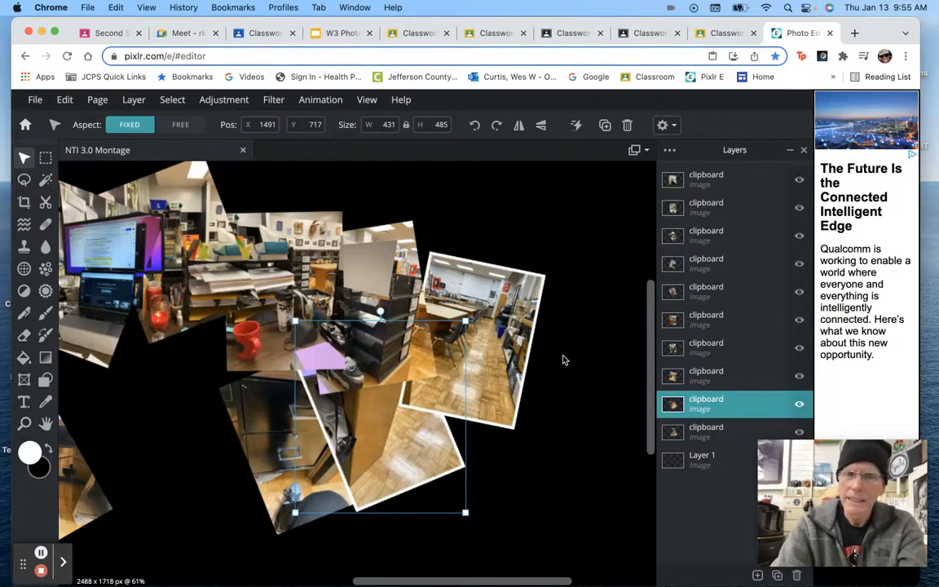
{"action": "left_click", "coordinate": [40, 553]}
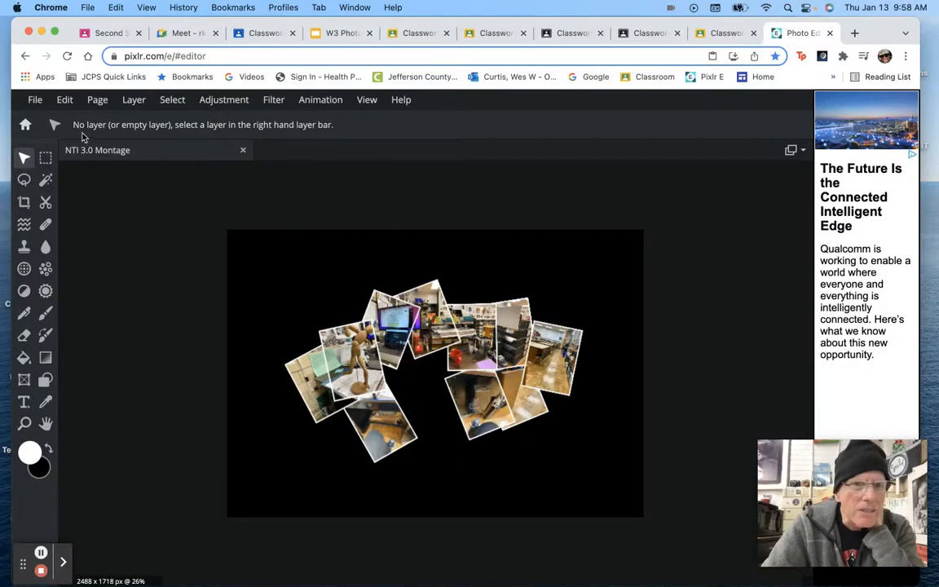
- Save the montage as a 90% quality JPG named NTI 3.jpg in the Desktop's Classroom Montage folder, and dismiss the advertisement
{"action": "left_click", "coordinate": [35, 101]}
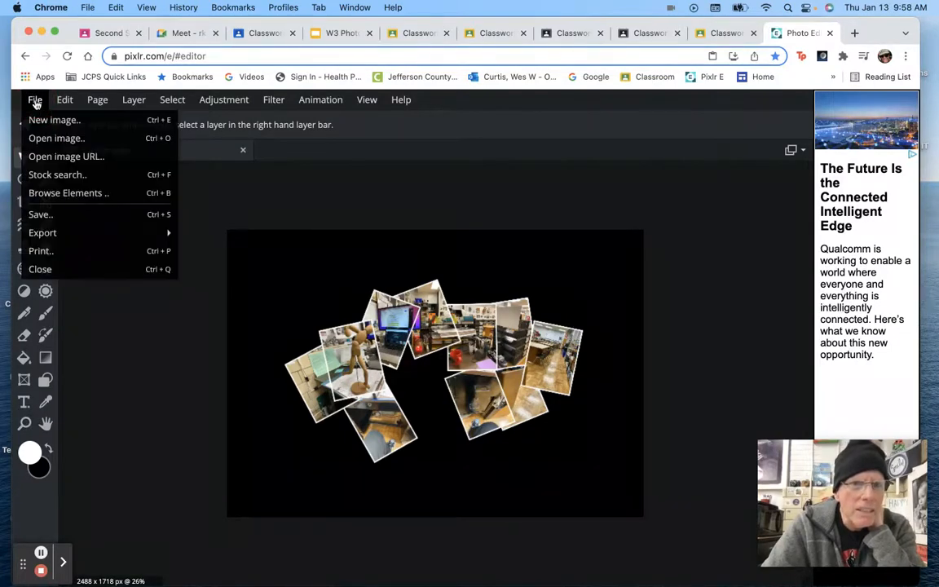
{"action": "left_click", "coordinate": [37, 214]}
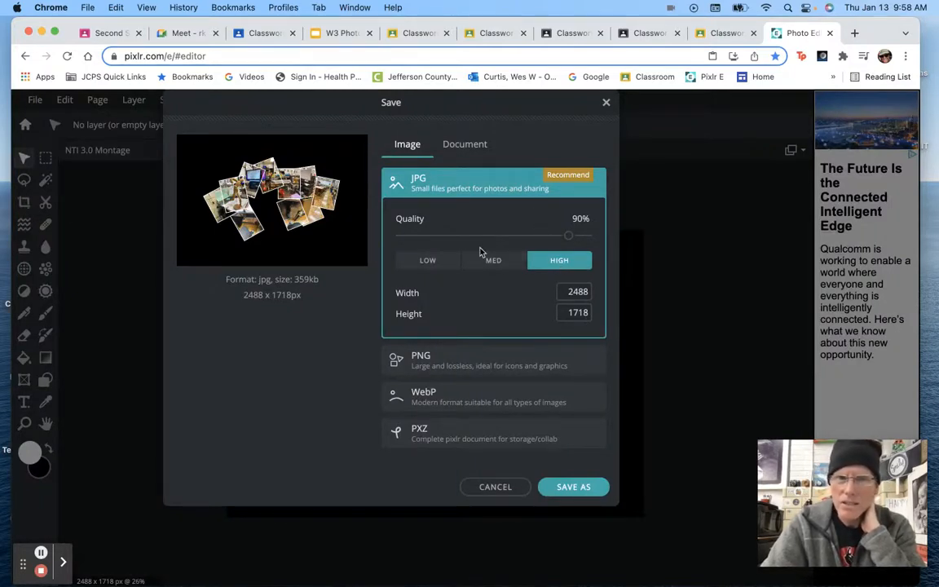
{"action": "left_click", "coordinate": [571, 487]}
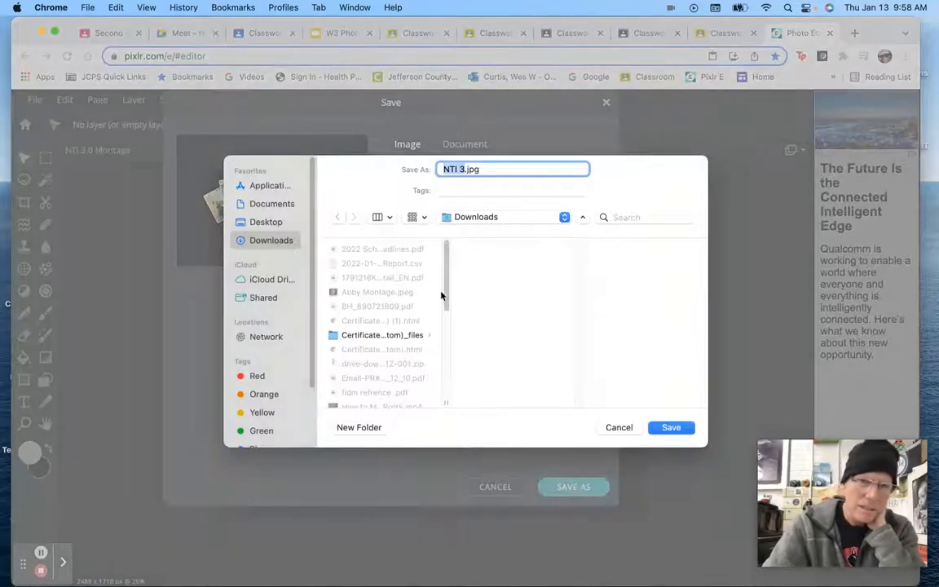
{"action": "left_click", "coordinate": [263, 222]}
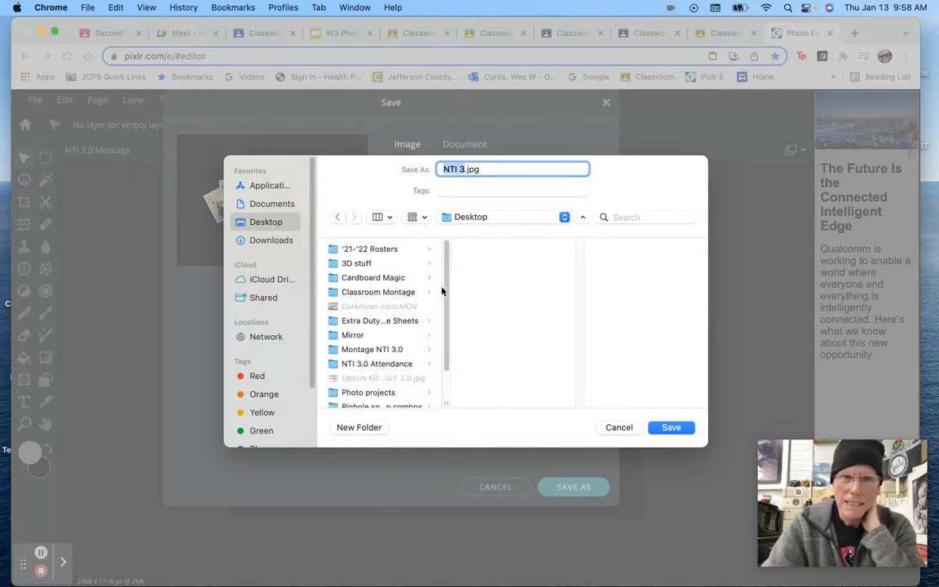
{"action": "scroll", "coordinate": [446, 298], "scroll_direction": "down", "scroll_amount": 3}
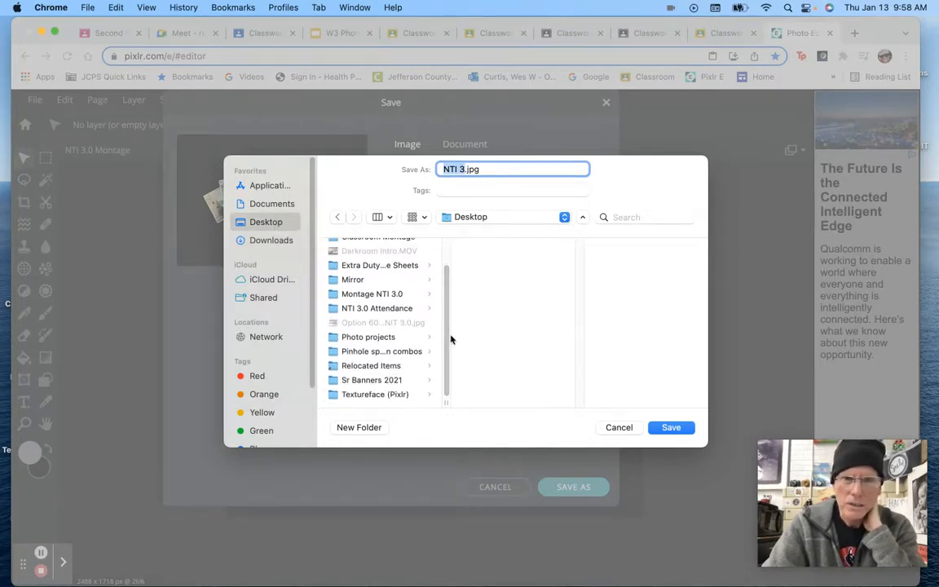
{"action": "scroll", "coordinate": [438, 326], "scroll_direction": "up", "scroll_amount": 3}
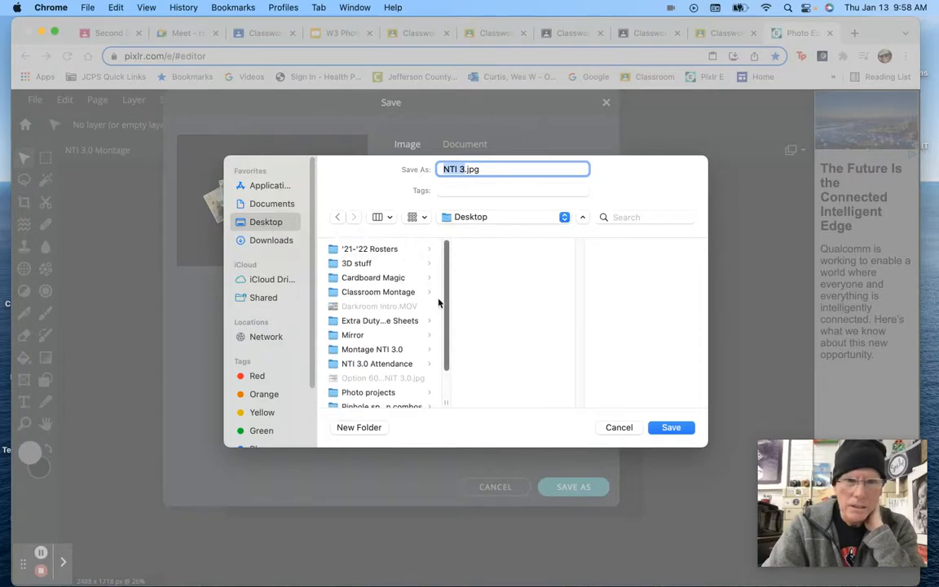
{"action": "left_click", "coordinate": [383, 292]}
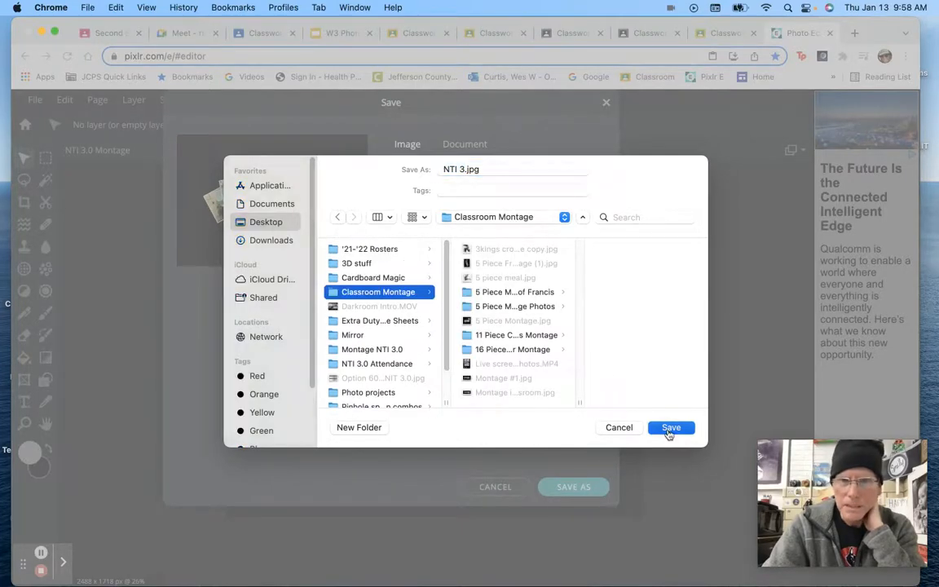
{"action": "left_click", "coordinate": [670, 428]}
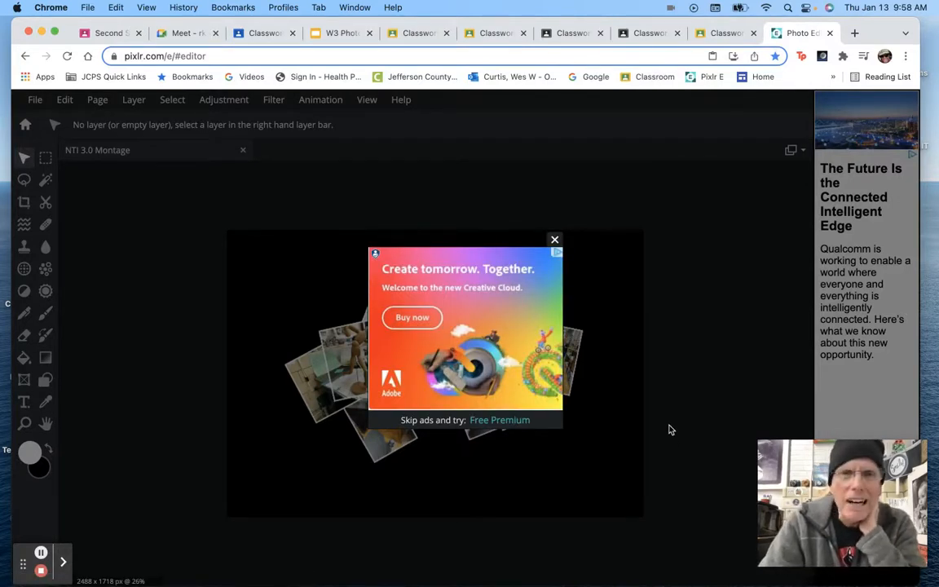
{"action": "left_click", "coordinate": [554, 239]}
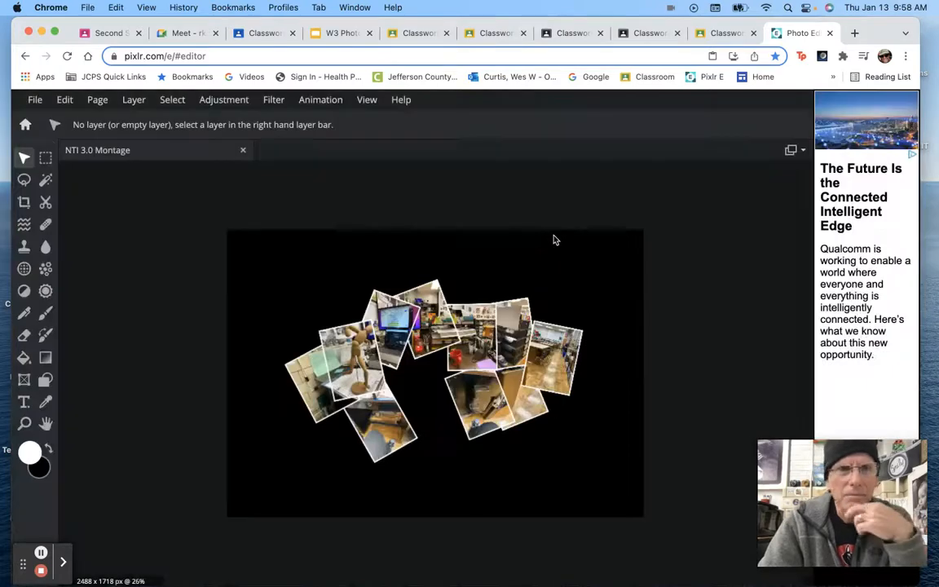